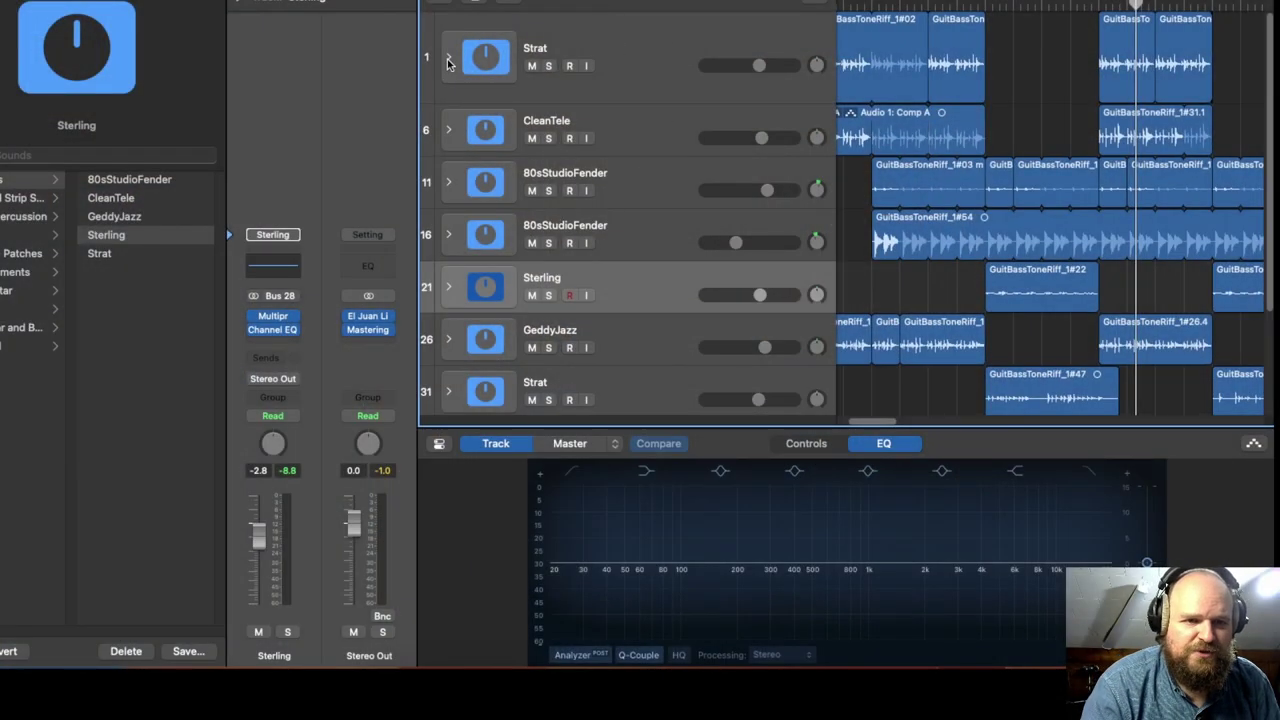
# Shrink the track heights, then play the Strat track soloed before unsoloing it and stopping
pyautogui.moveTo(519, 103); pyautogui.dragTo(526, 80)
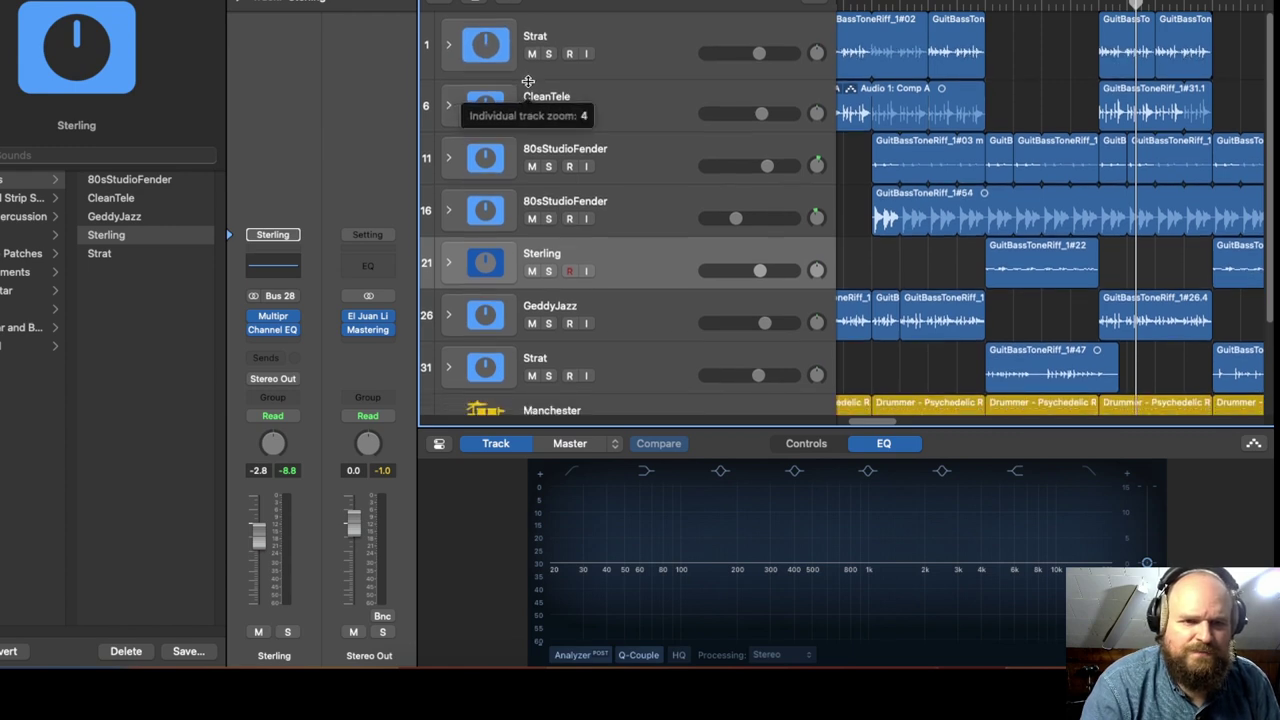
pyautogui.click(634, 41)
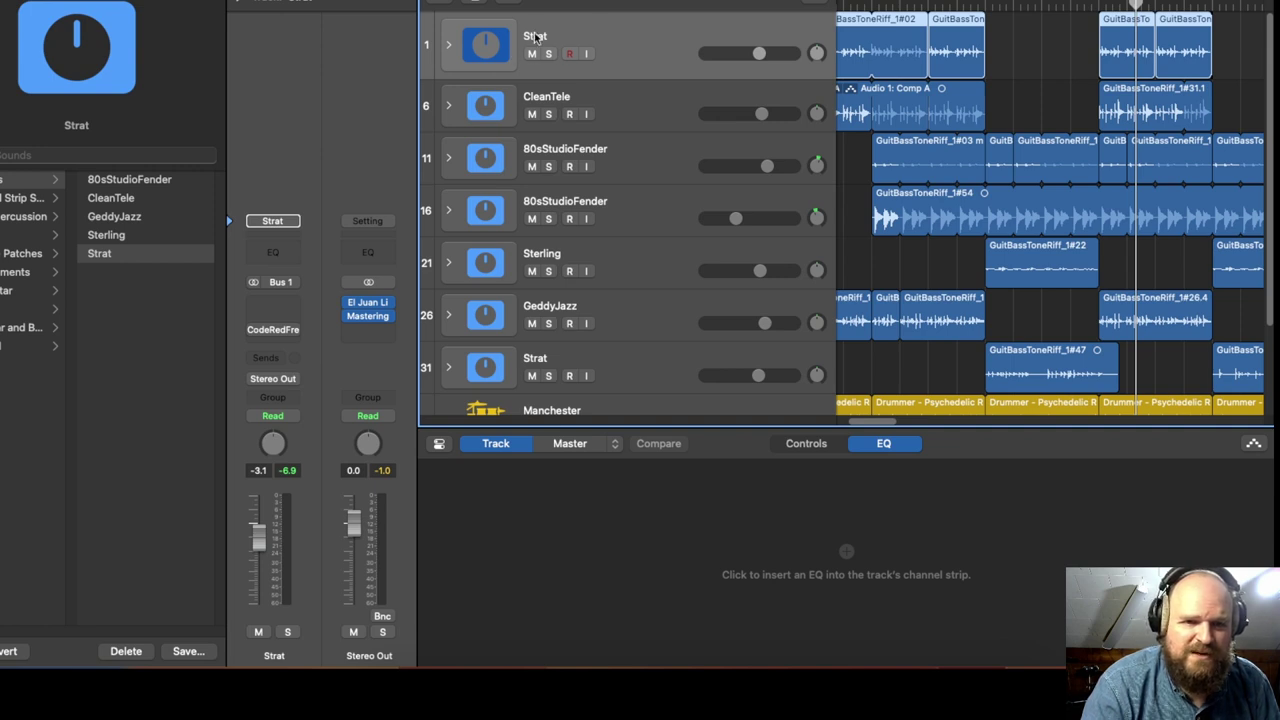
pyautogui.press('Up')
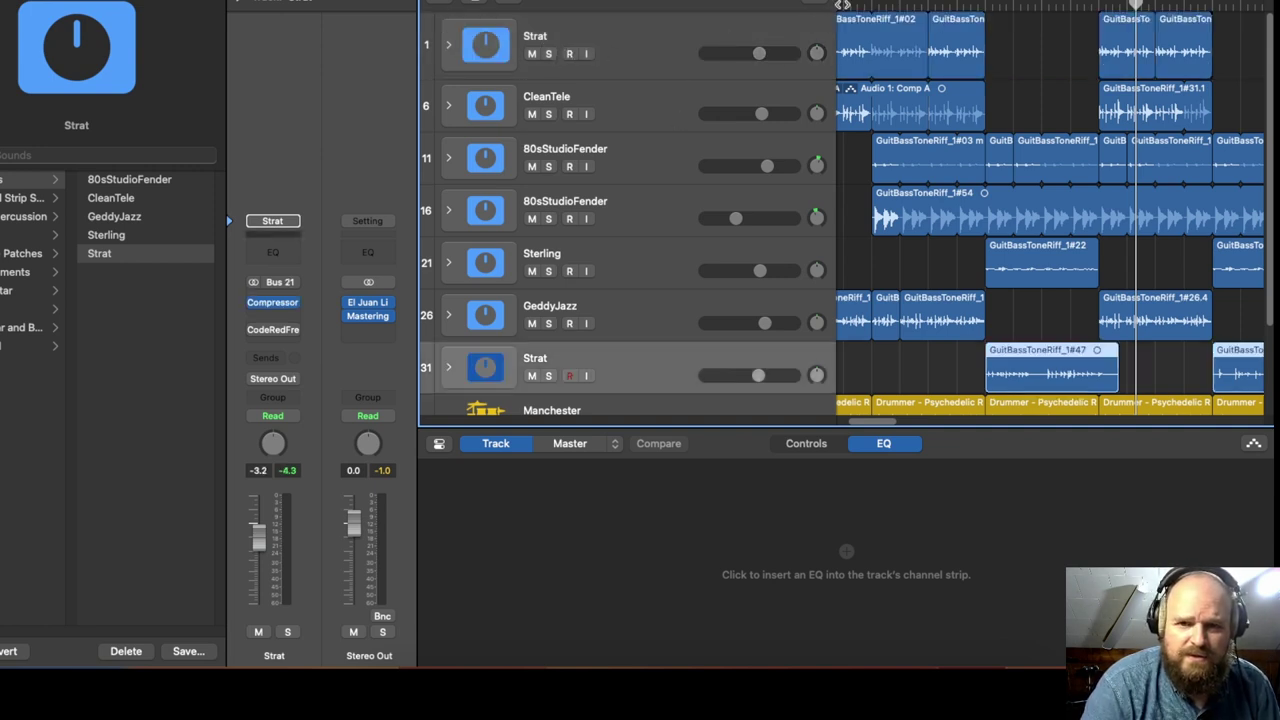
pyautogui.press('space')
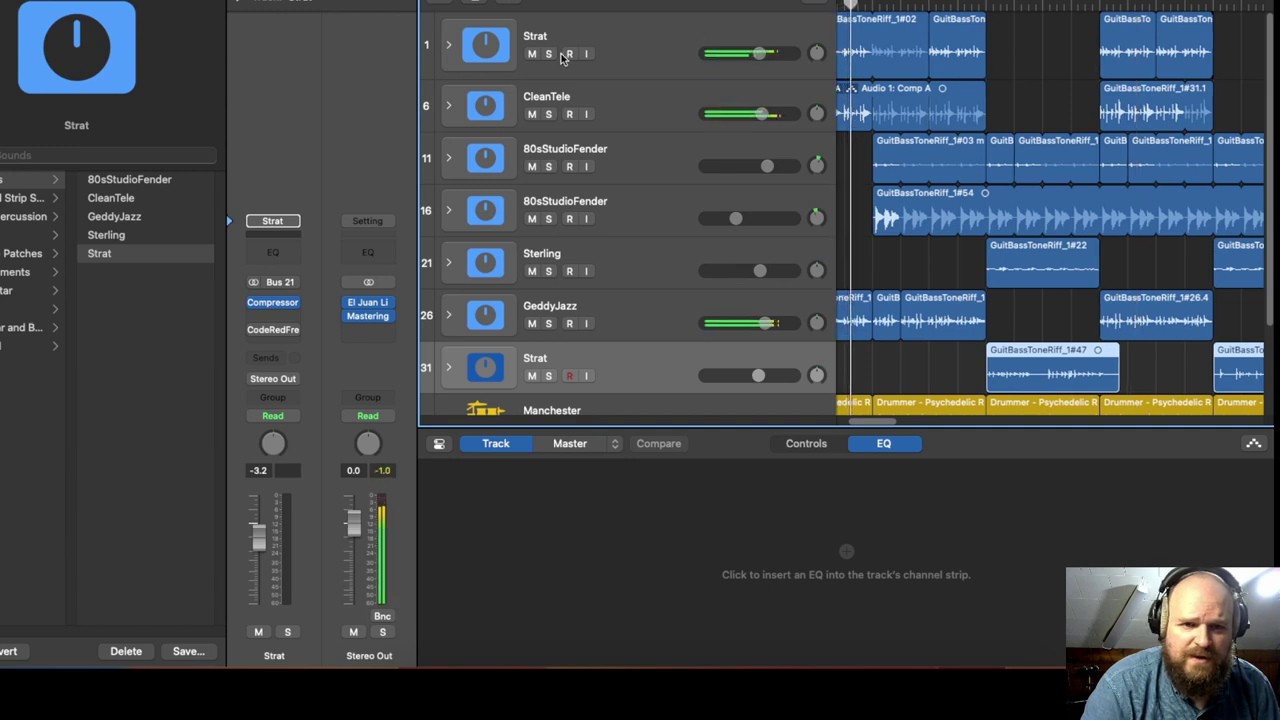
pyautogui.click(549, 54)
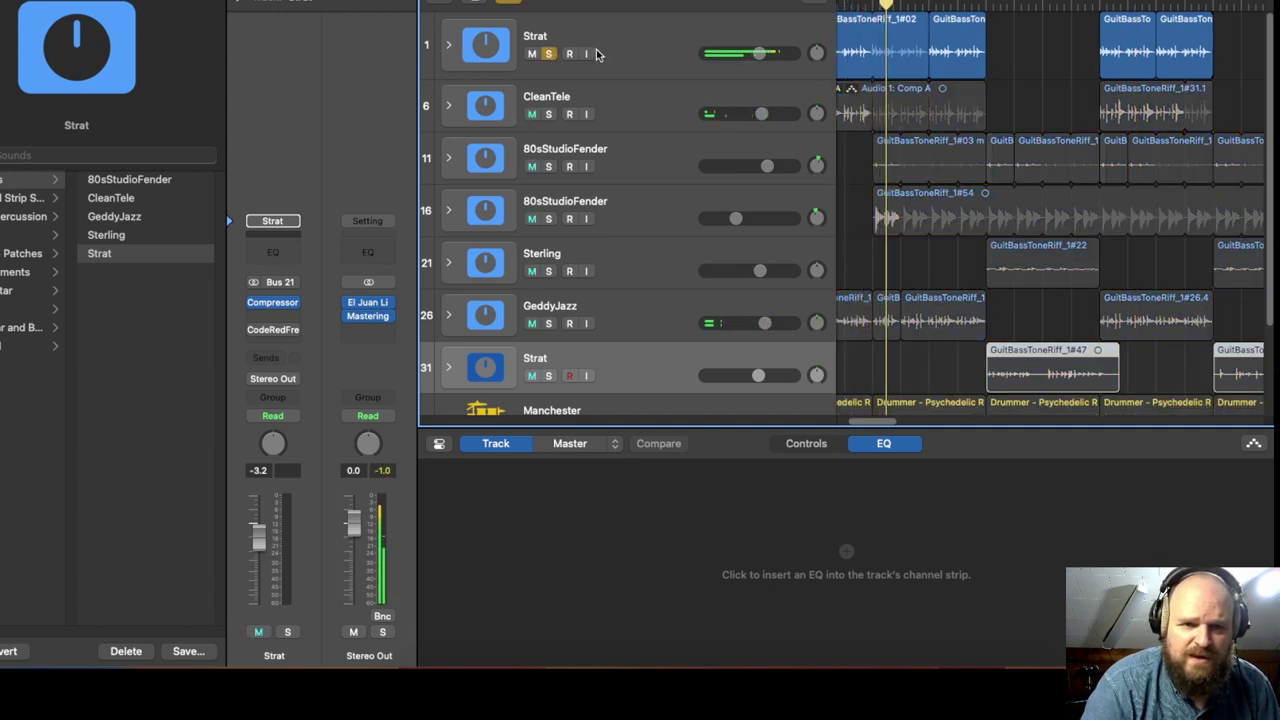
pyautogui.click(549, 54)
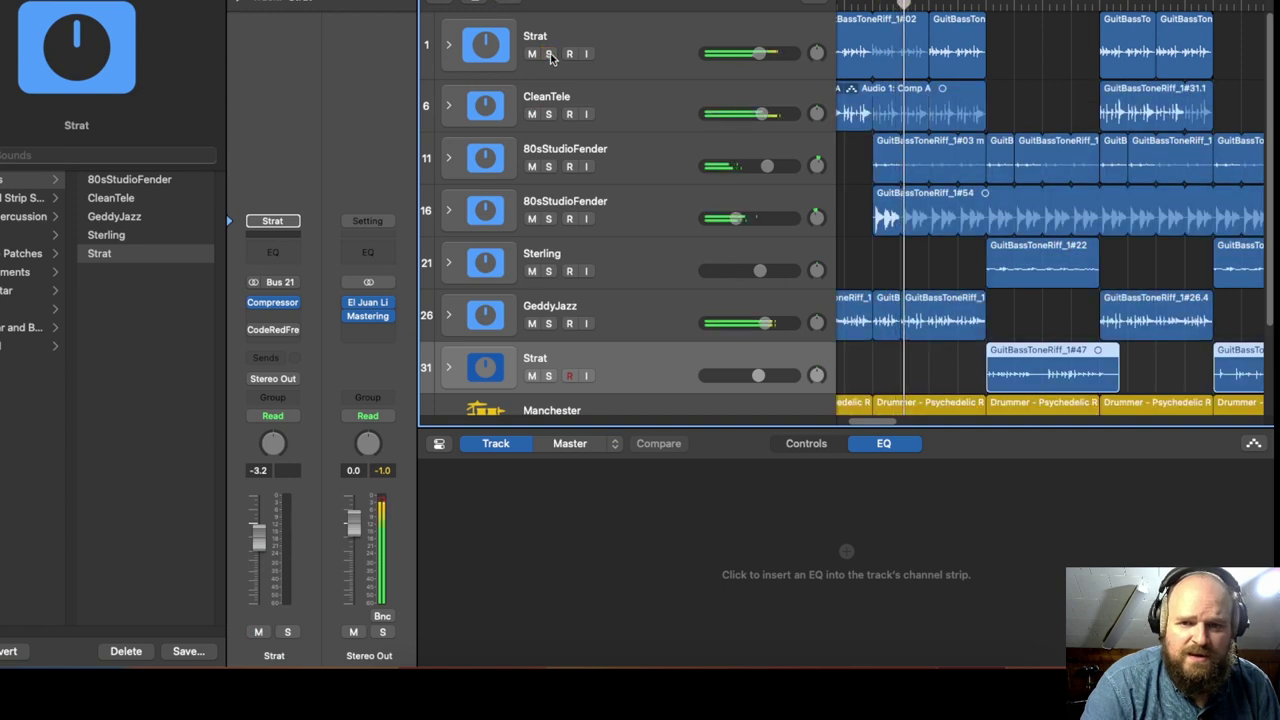
pyautogui.press('space')
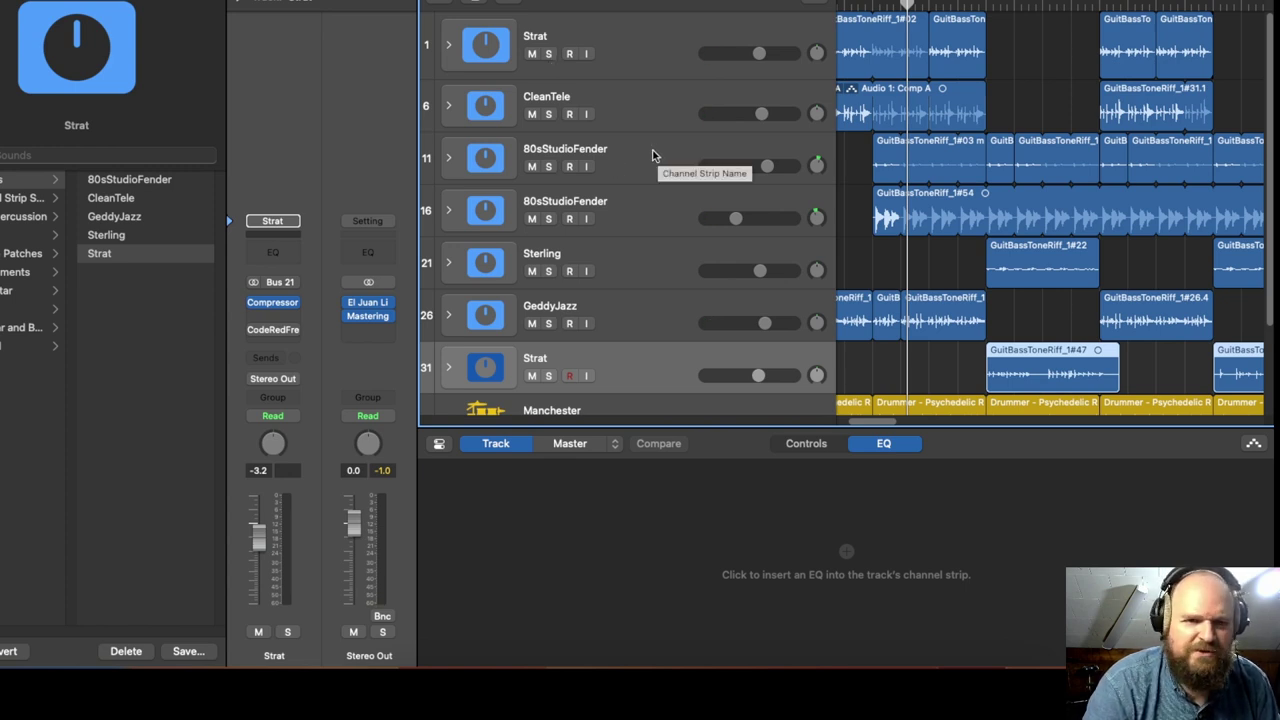
# Audition the CleanTele track solo during playback, then return it to the full mix
pyautogui.click(548, 114)
pyautogui.press('space')
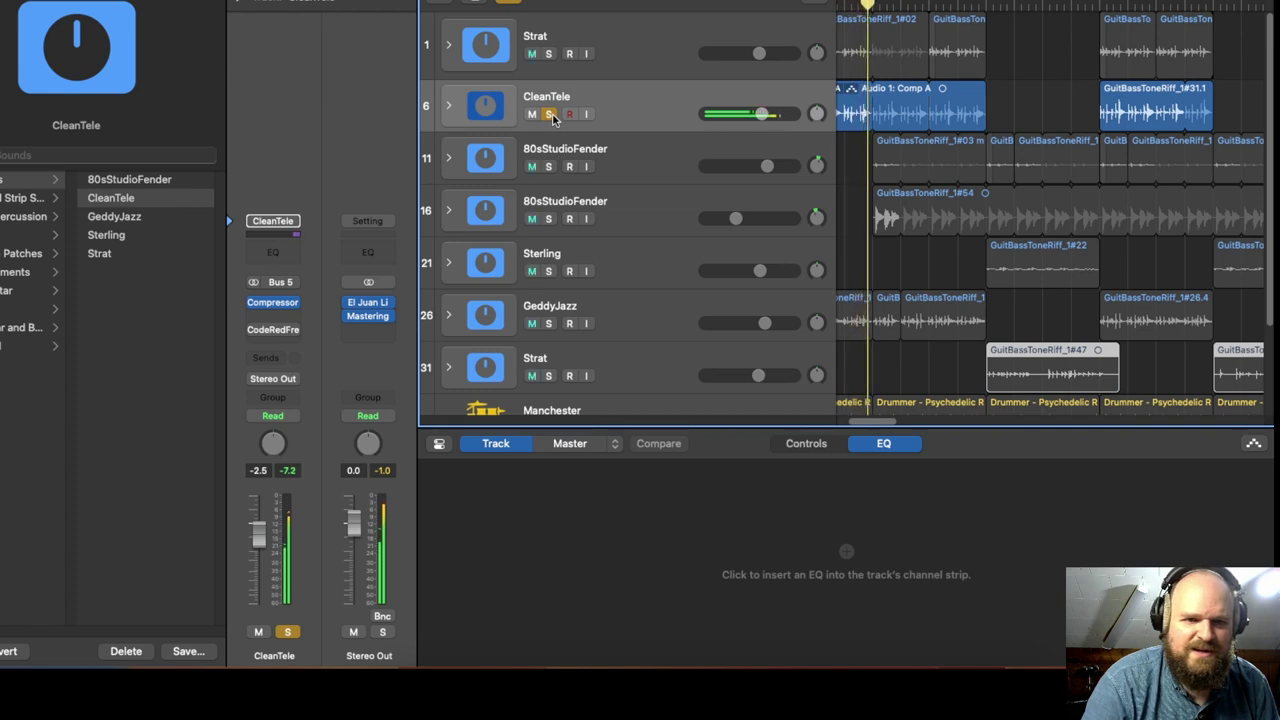
pyautogui.click(549, 115)
pyautogui.scroll(-1, 591, 160)
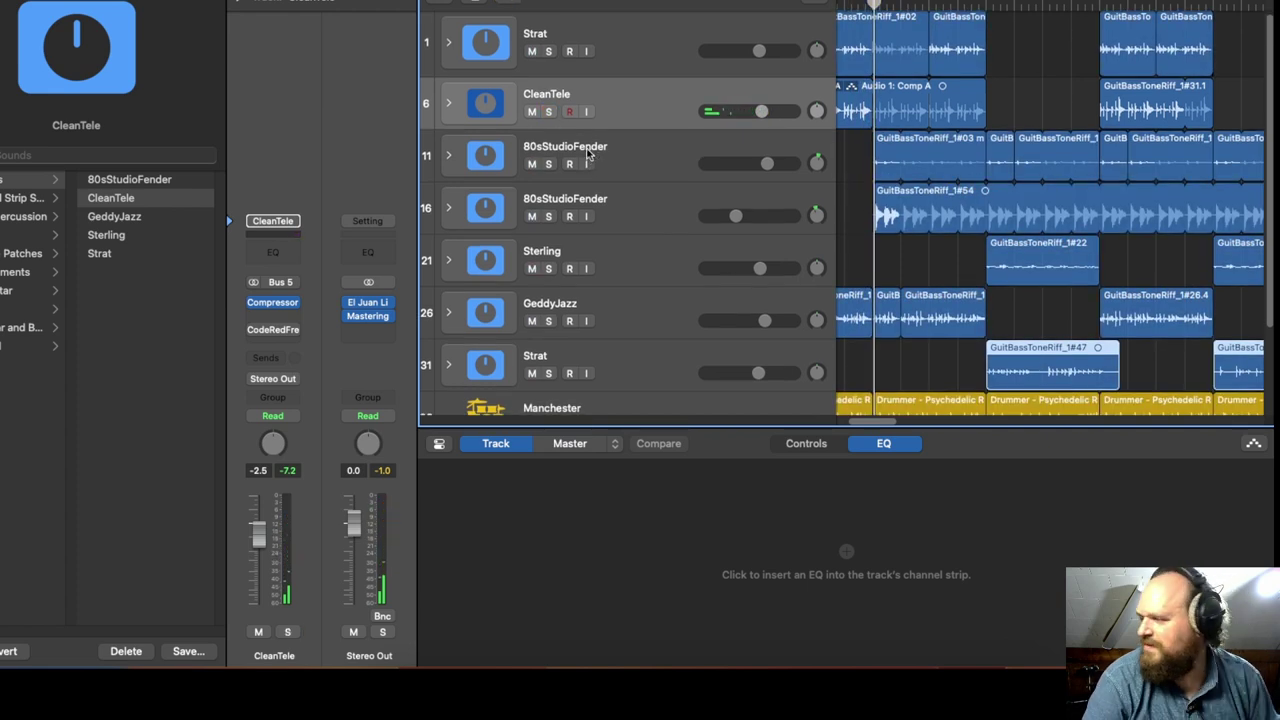
pyautogui.scroll(-1, 591, 160)
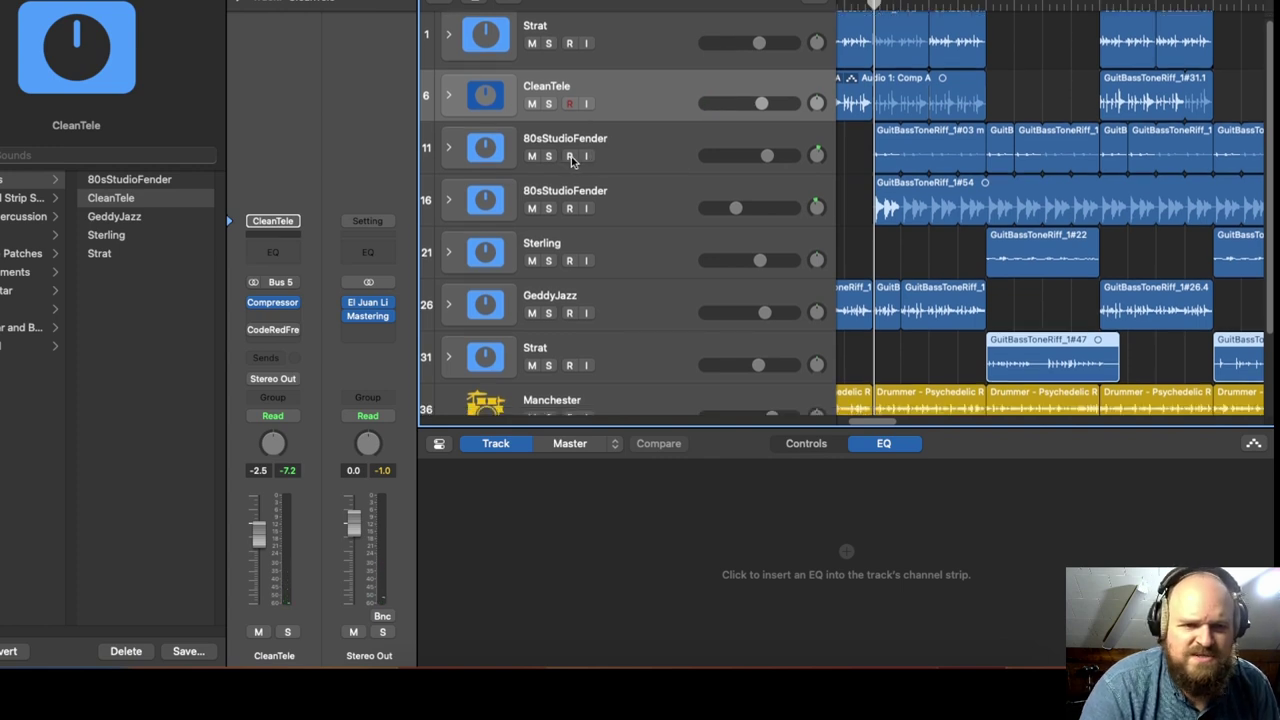
# Compare the two 80sStudioFender tracks by soloing each alone, then unsolo both
pyautogui.click(548, 157)
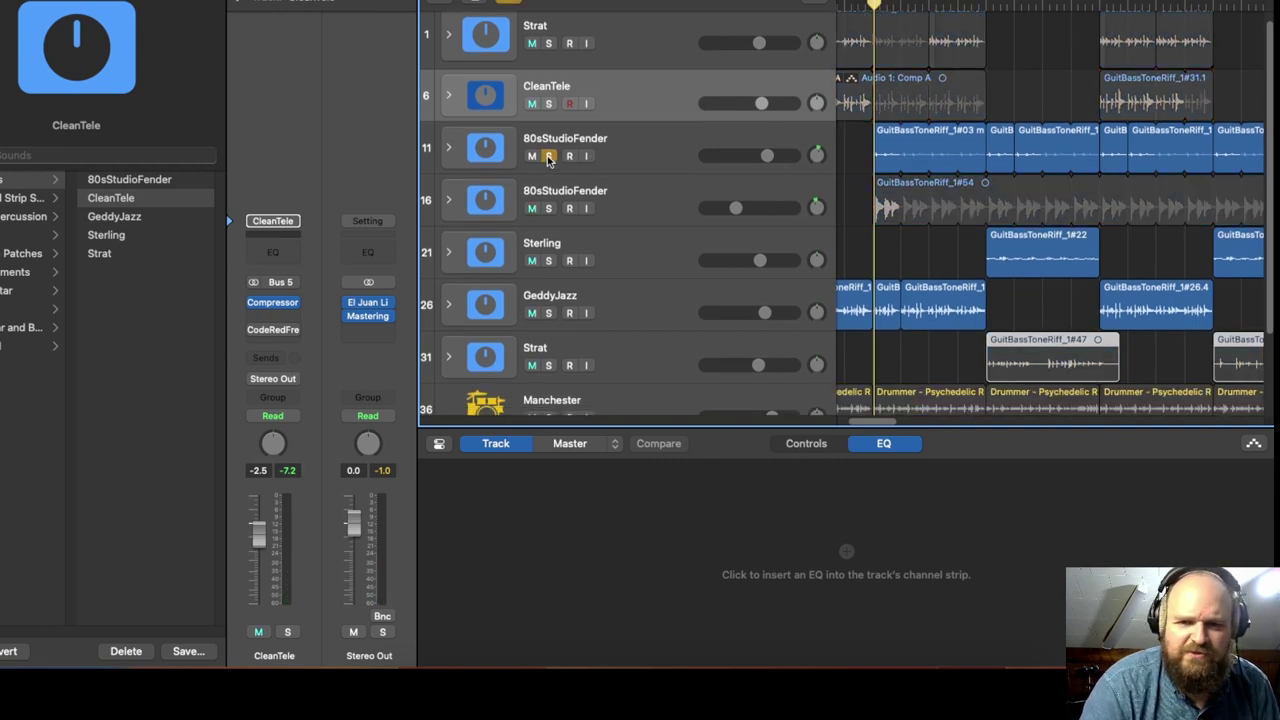
pyautogui.click(548, 208)
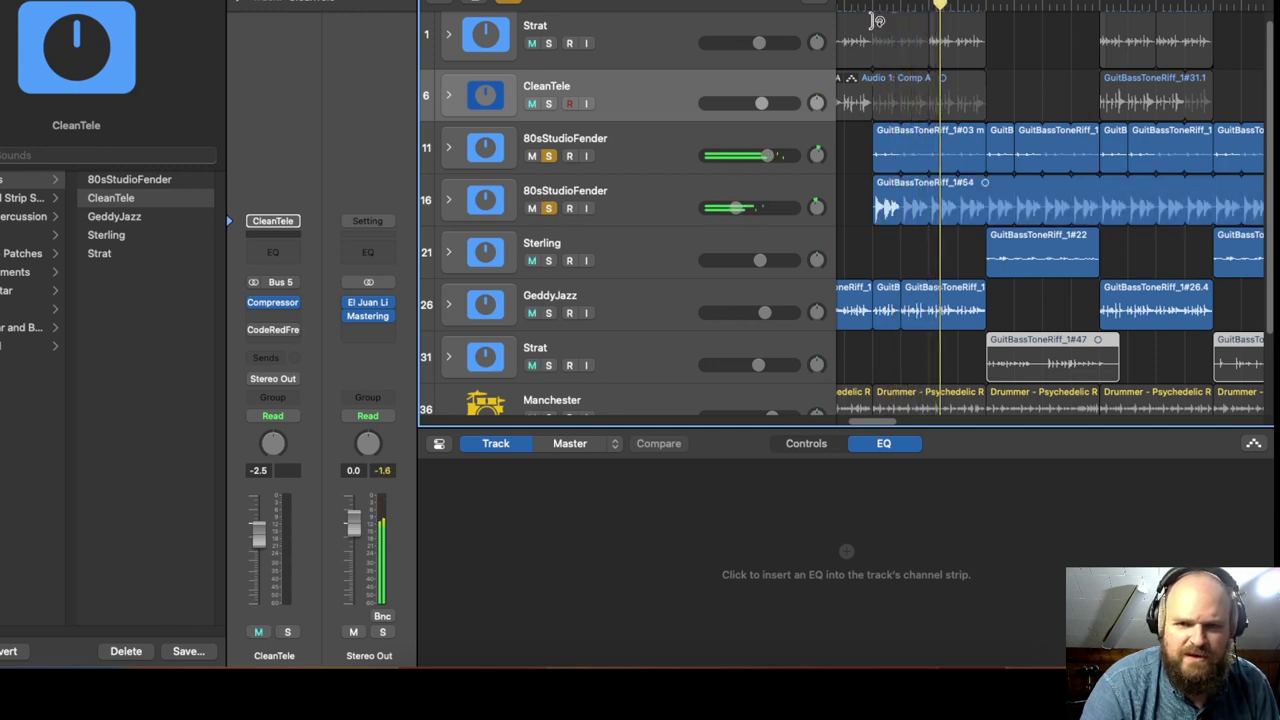
pyautogui.click(549, 157)
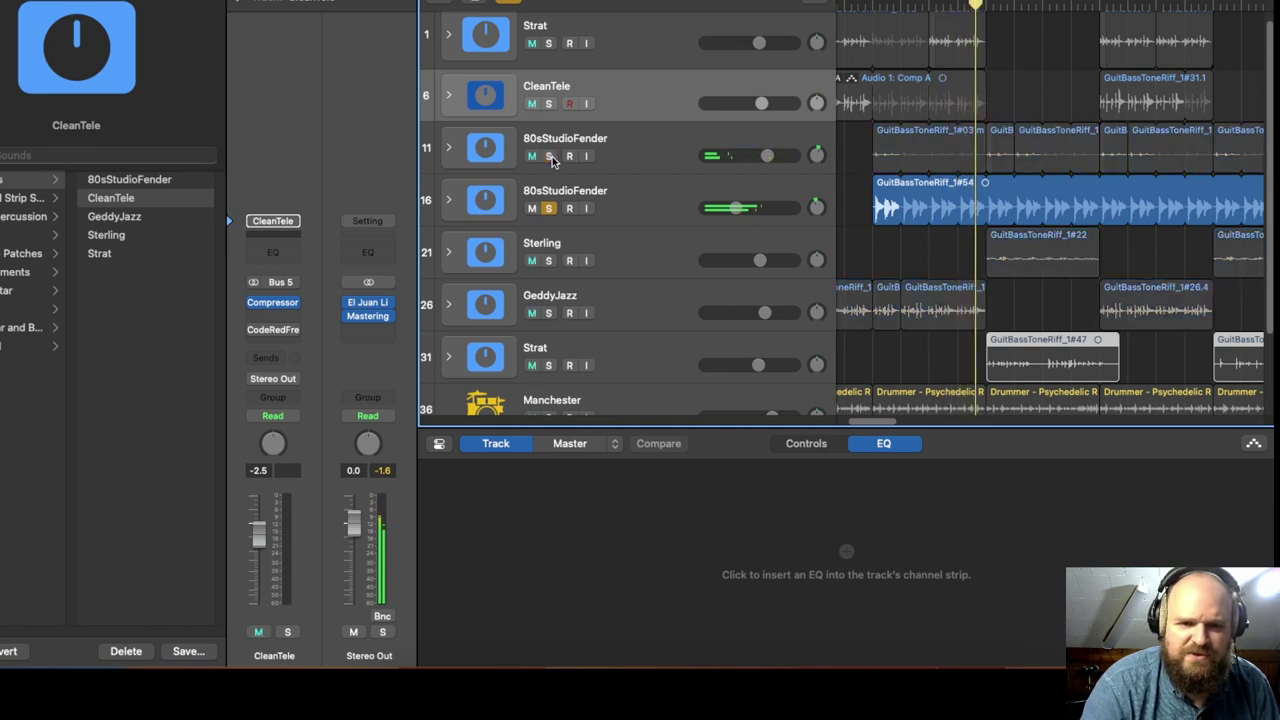
pyautogui.click(549, 157)
pyautogui.click(549, 209)
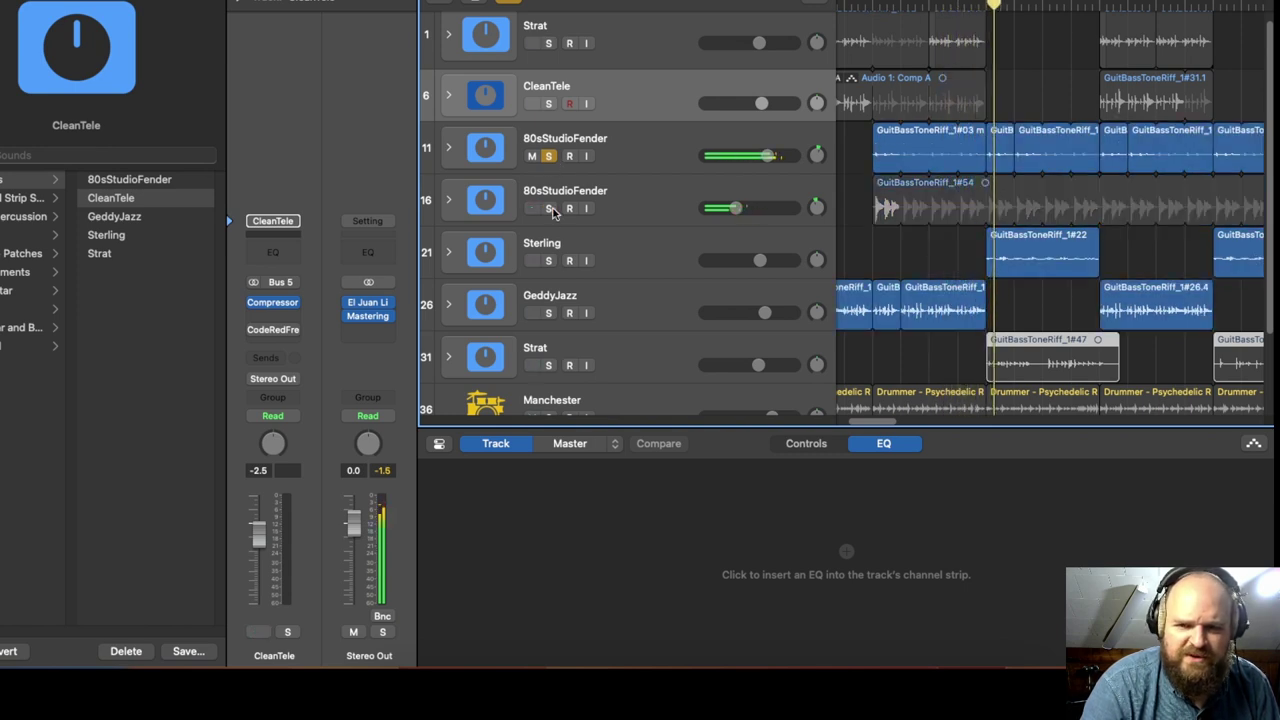
pyautogui.click(549, 157)
pyautogui.click(548, 208)
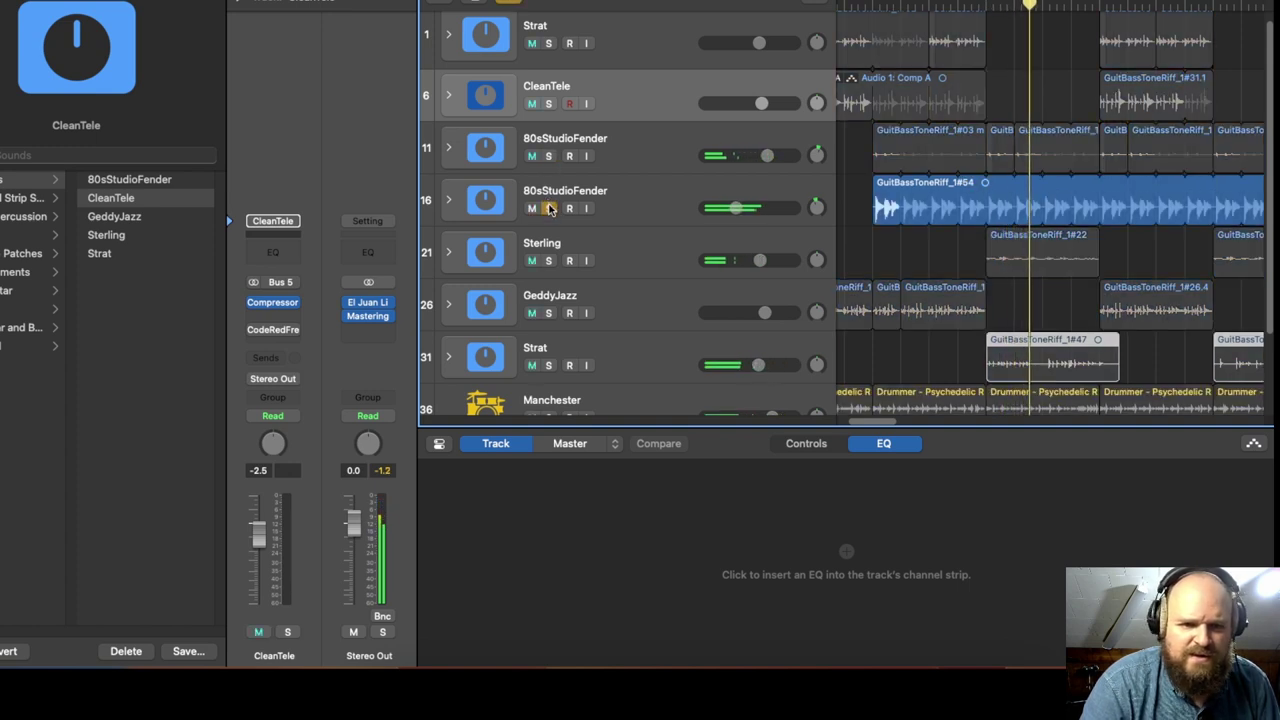
pyautogui.click(548, 208)
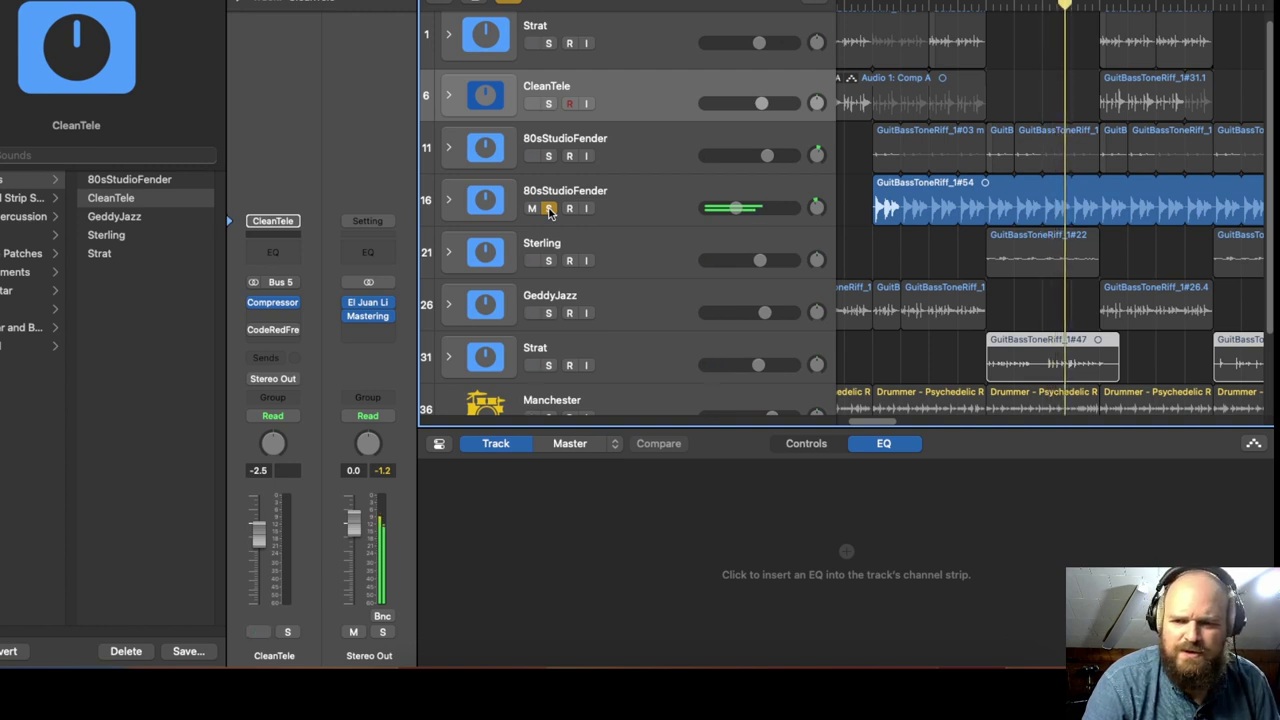
pyautogui.click(548, 208)
# Solo Sterling, then GeddyJazz, in turn, unsolo each and stop playback
pyautogui.click(548, 260)
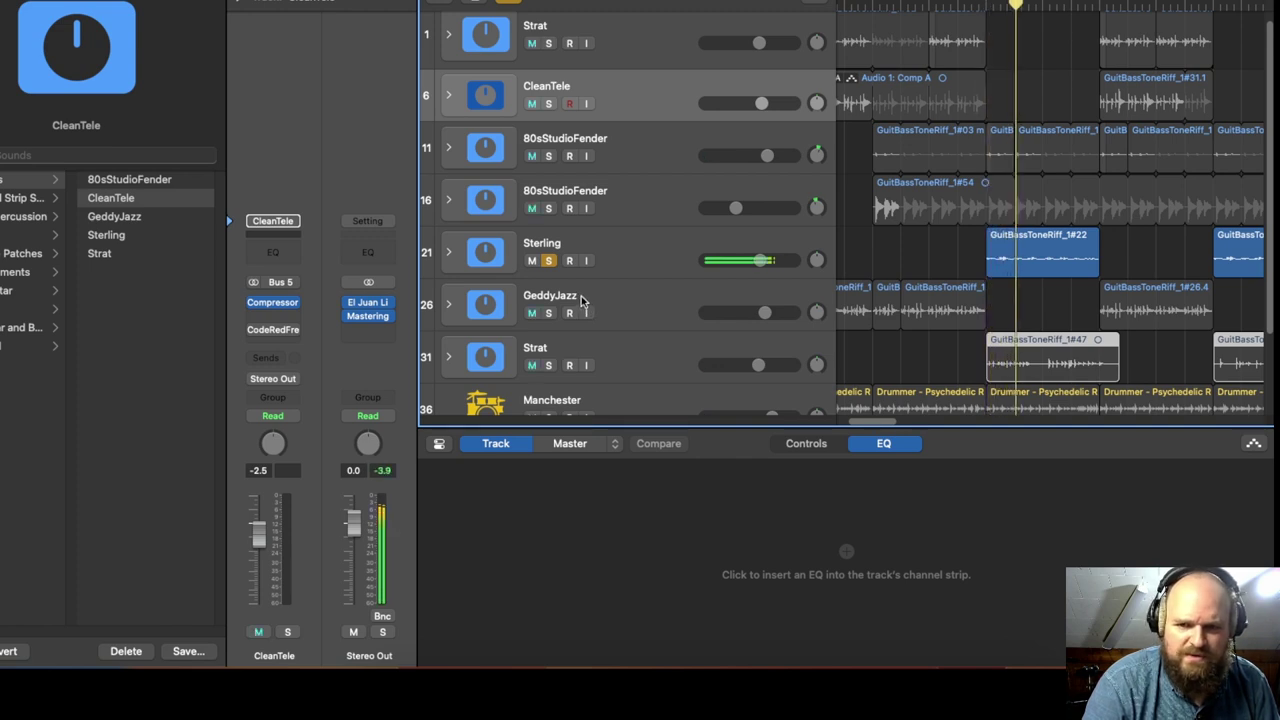
pyautogui.click(548, 260)
pyautogui.click(549, 313)
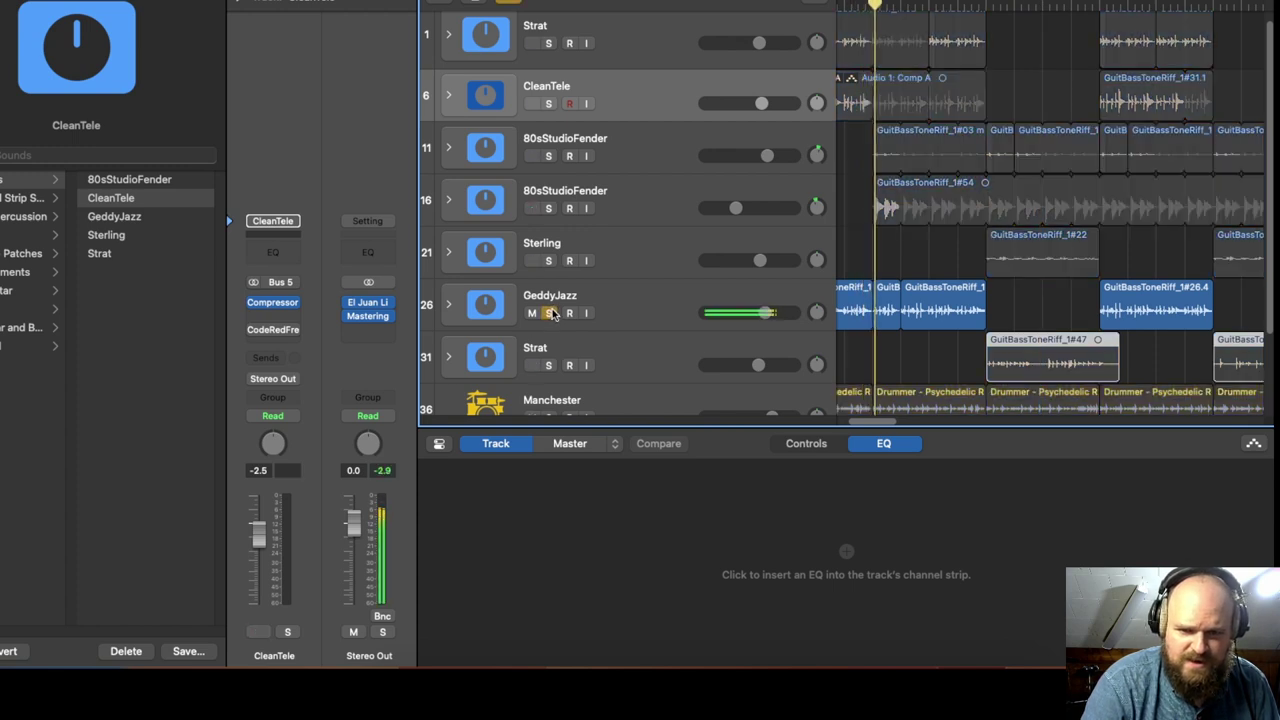
pyautogui.click(549, 313)
pyautogui.press('space')
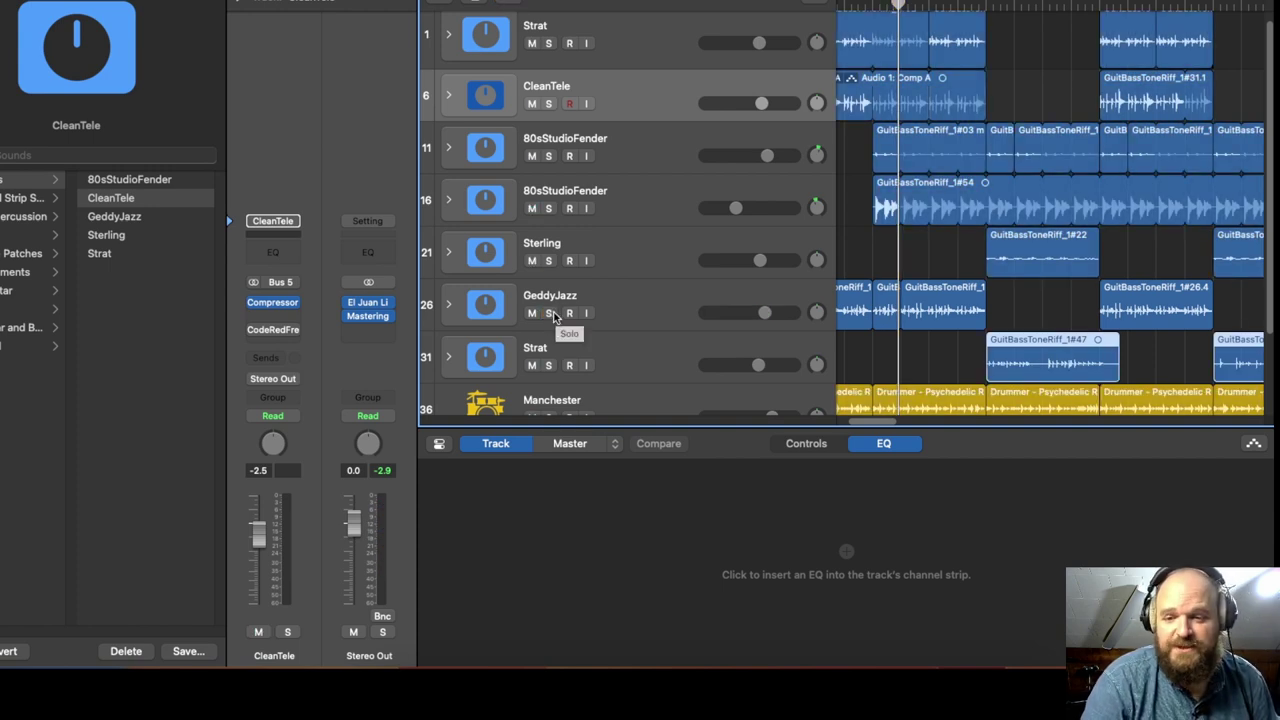
pyautogui.scroll(-3, 560, 320)
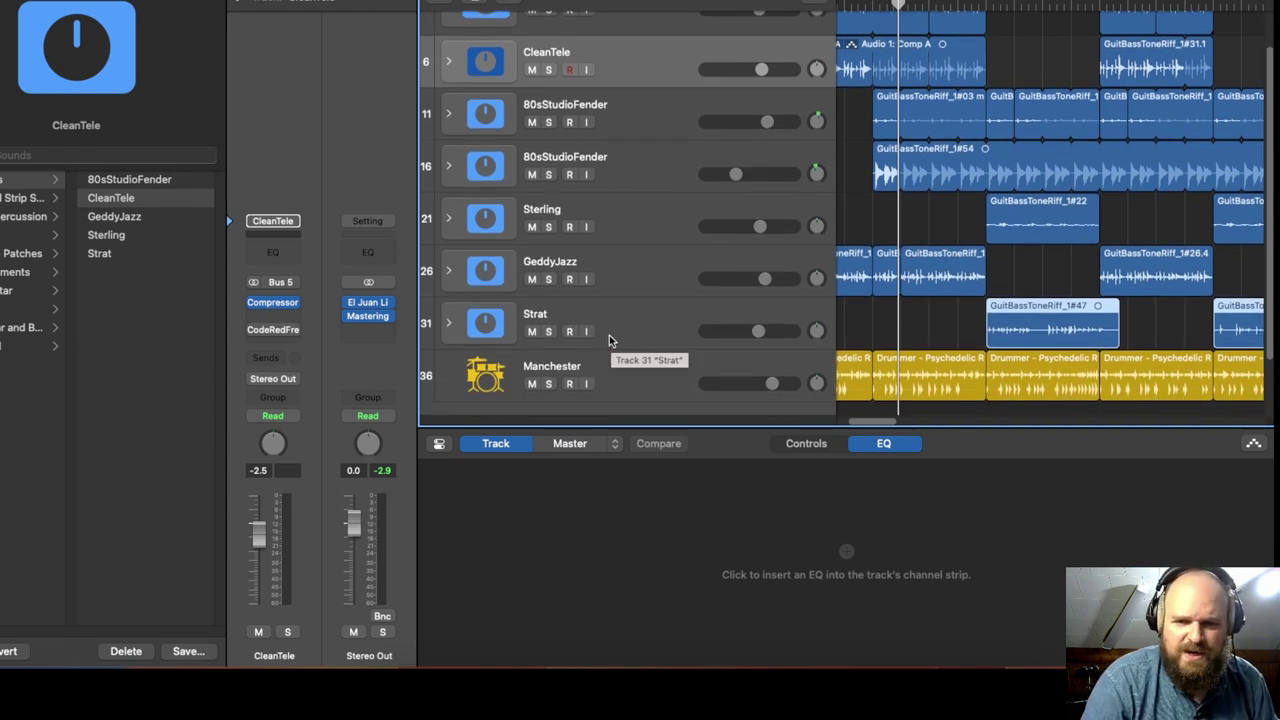
pyautogui.press('space')
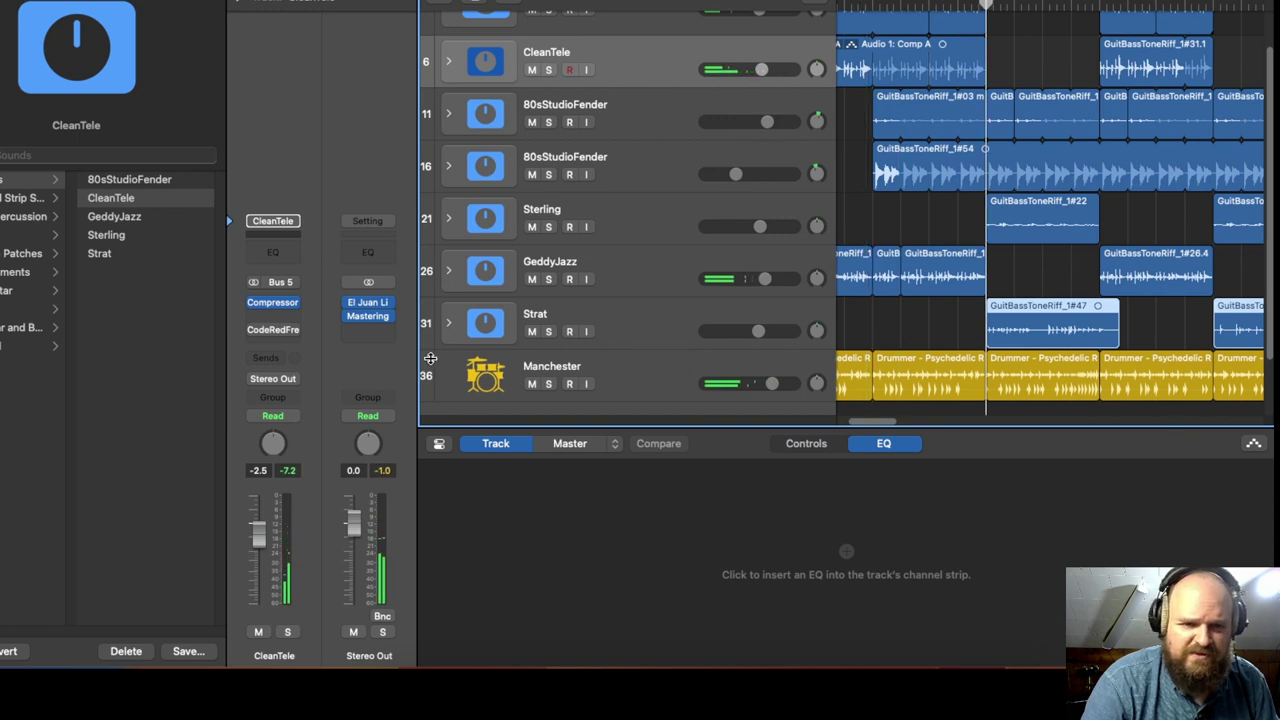
pyautogui.click(549, 332)
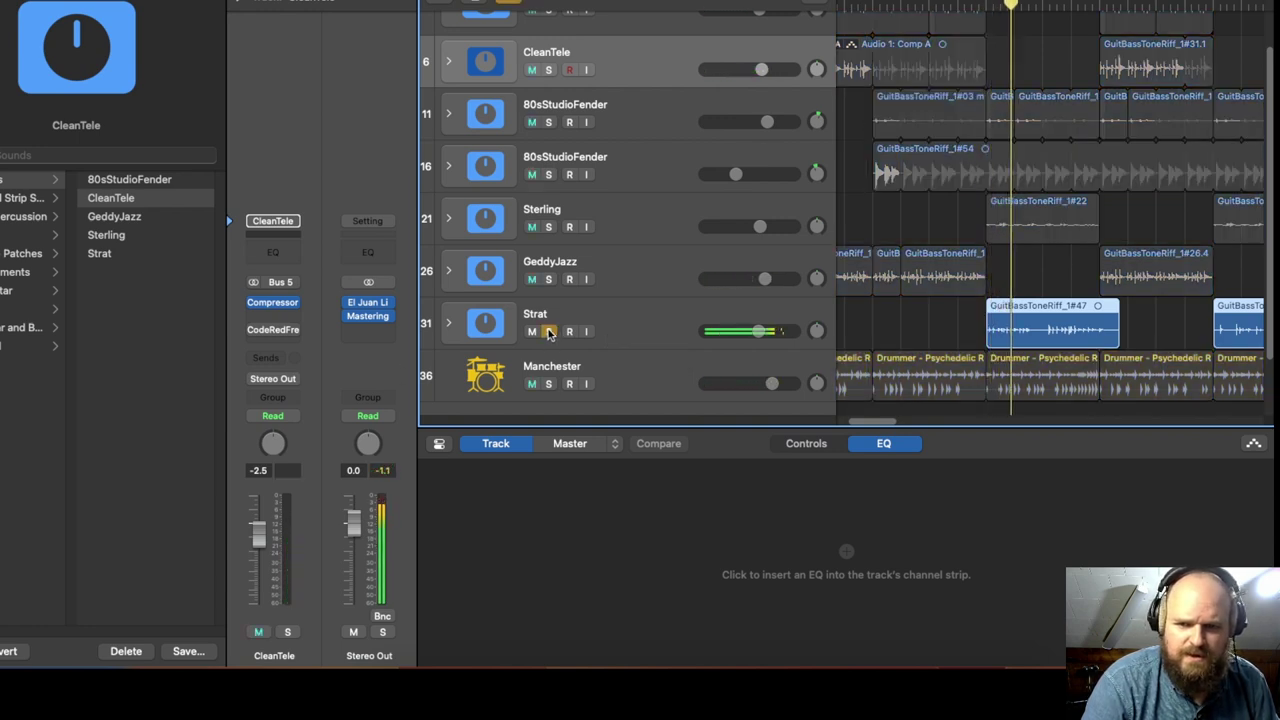
pyautogui.click(548, 331)
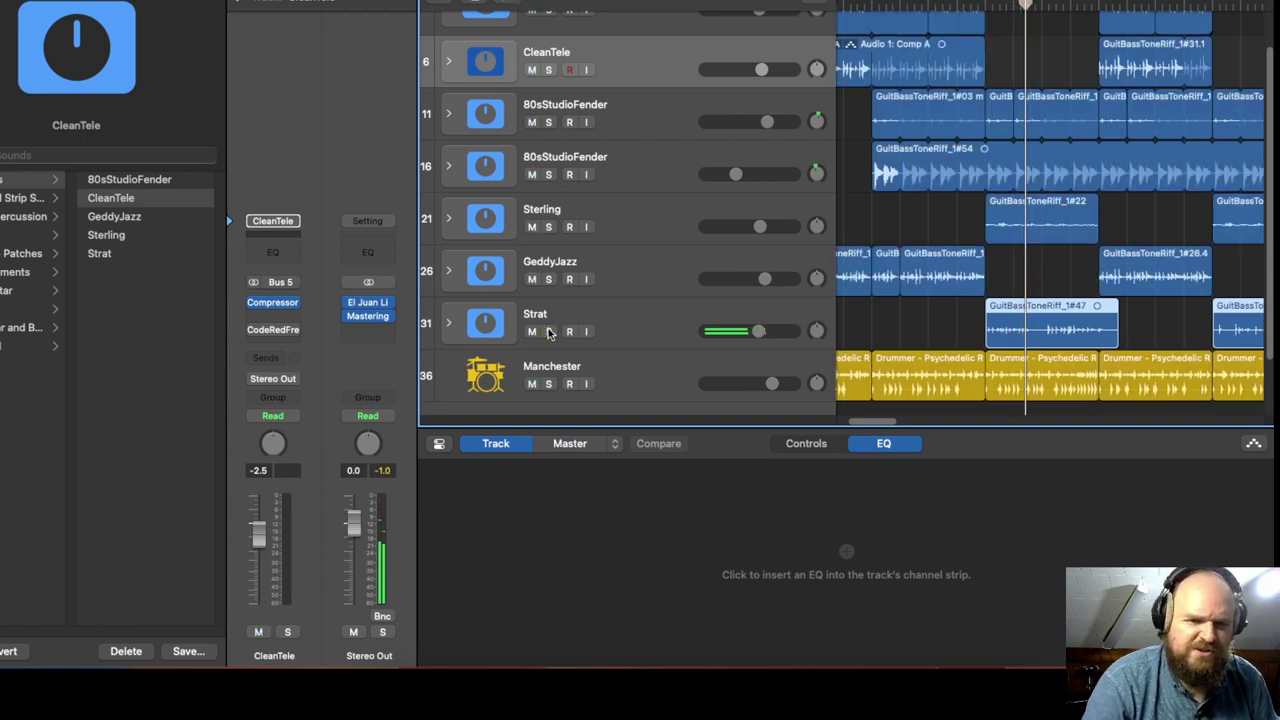
pyautogui.click(548, 384)
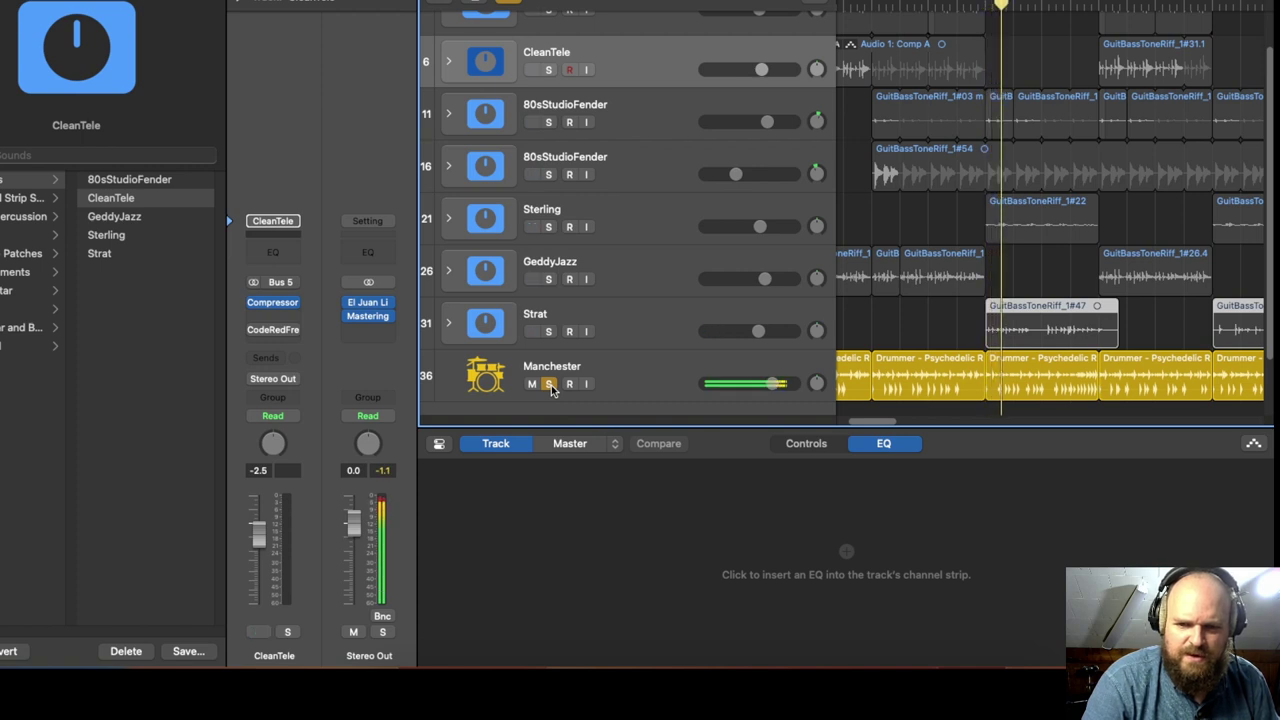
pyautogui.click(548, 384)
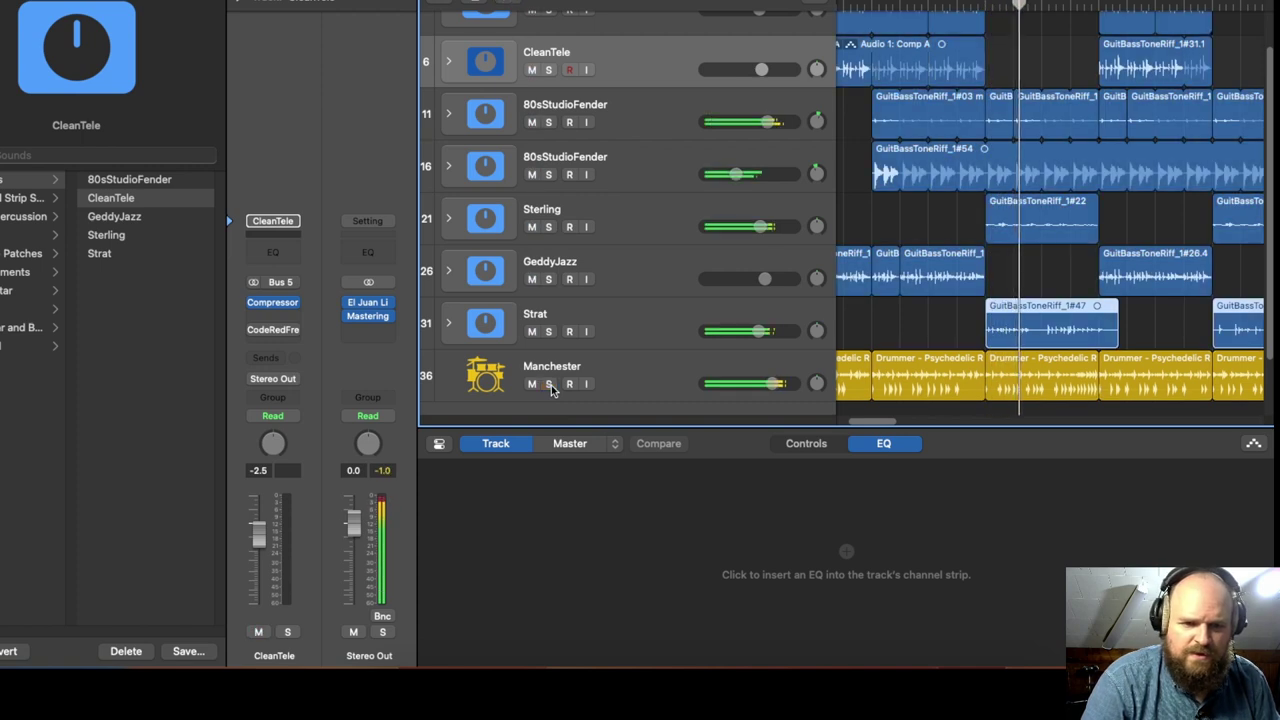
pyautogui.scroll(-1, 727, 368)
pyautogui.scroll(-2, 727, 368)
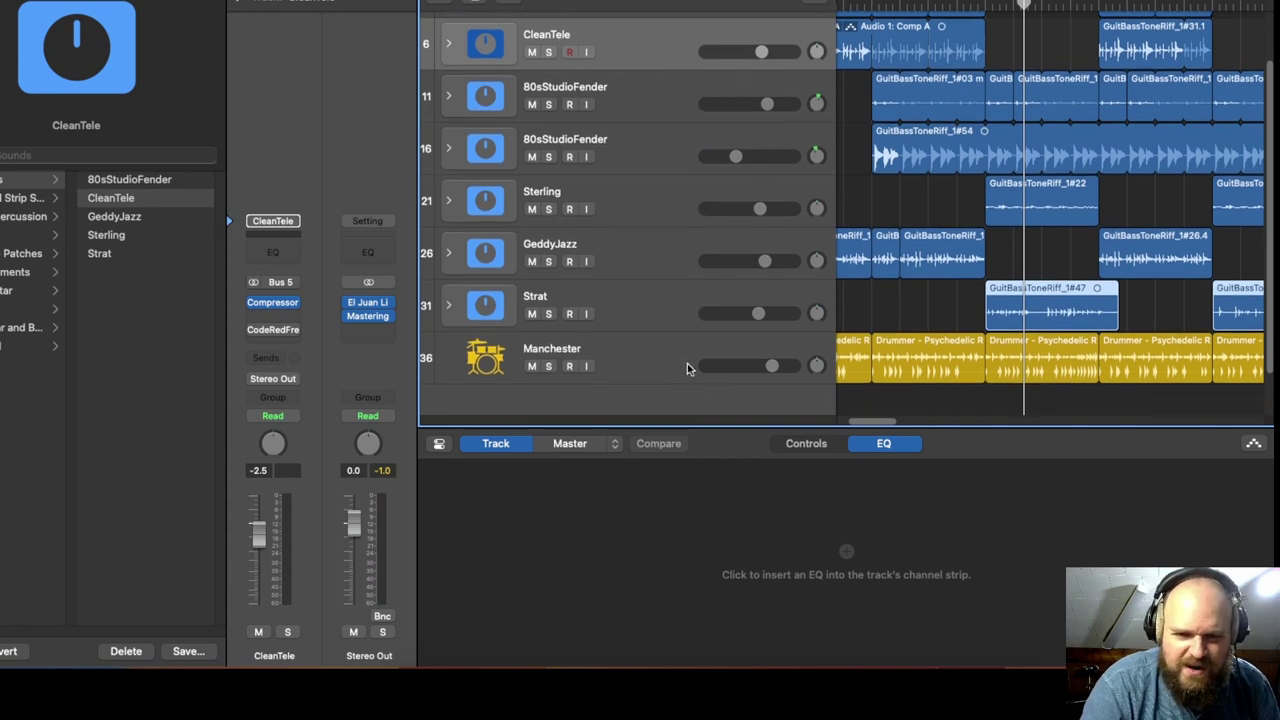
pyautogui.scroll(5, 616, 66)
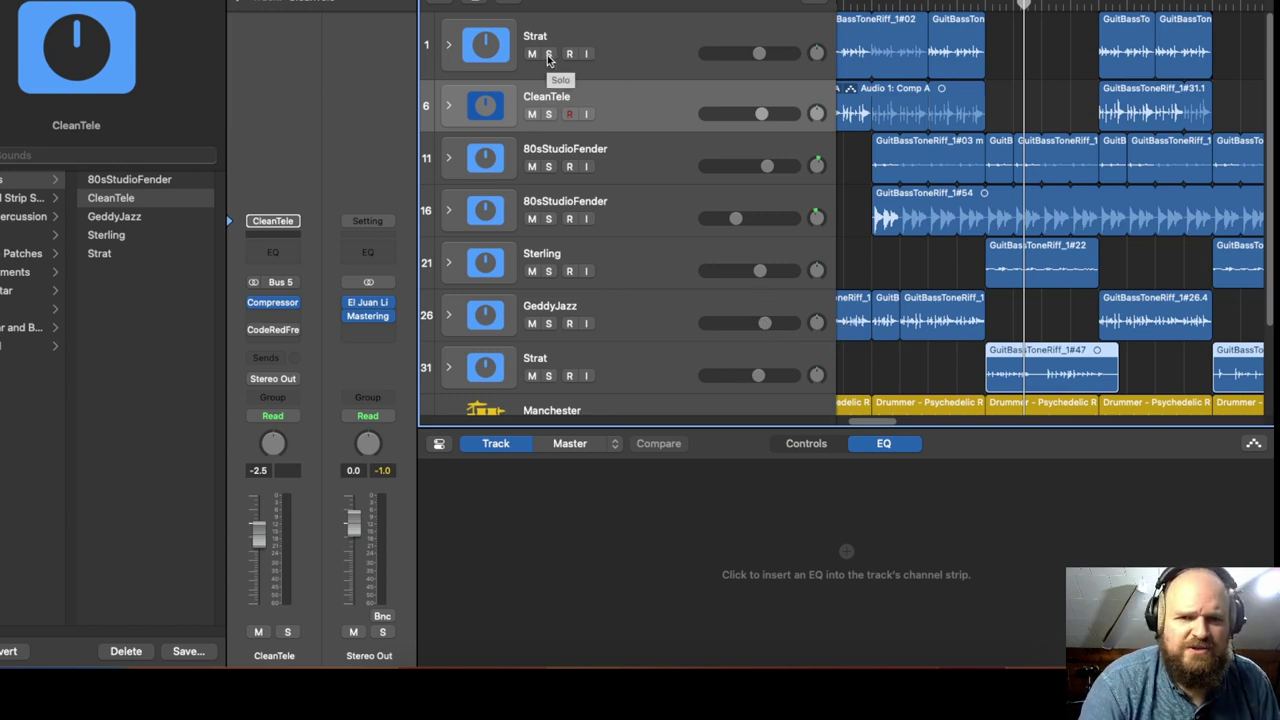
# Expand the Strat track stack and start playback
pyautogui.moveTo(860, 427); pyautogui.dragTo(860, 424)
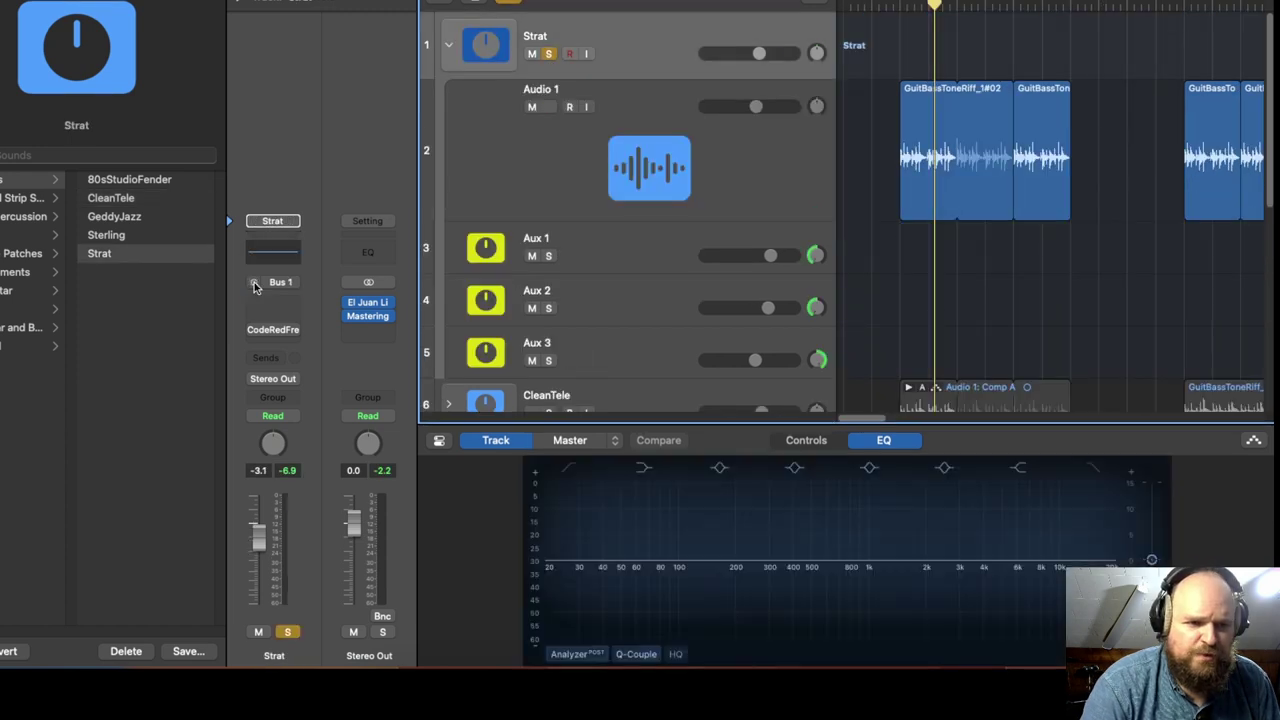
pyautogui.click(254, 282)
pyautogui.press('space')
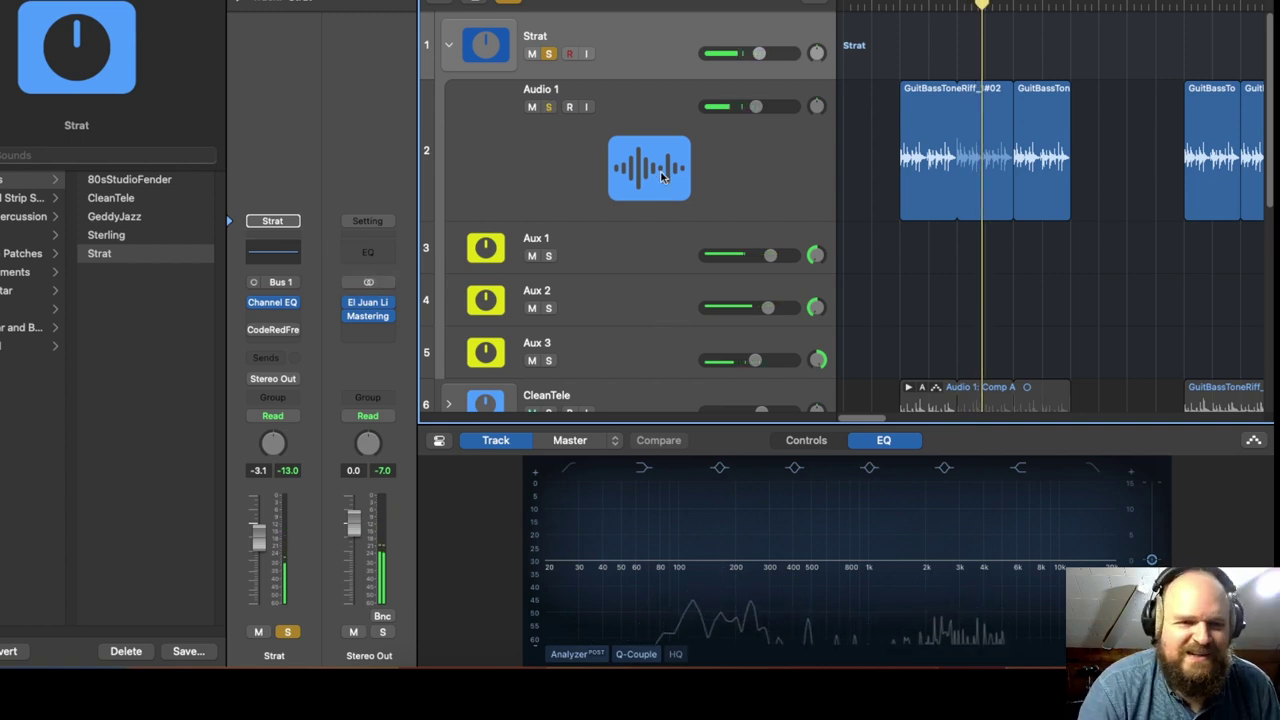
# Check Audio 1's low-cut Channel EQ, then briefly solo it with Ctrl+S
pyautogui.click(706, 166)
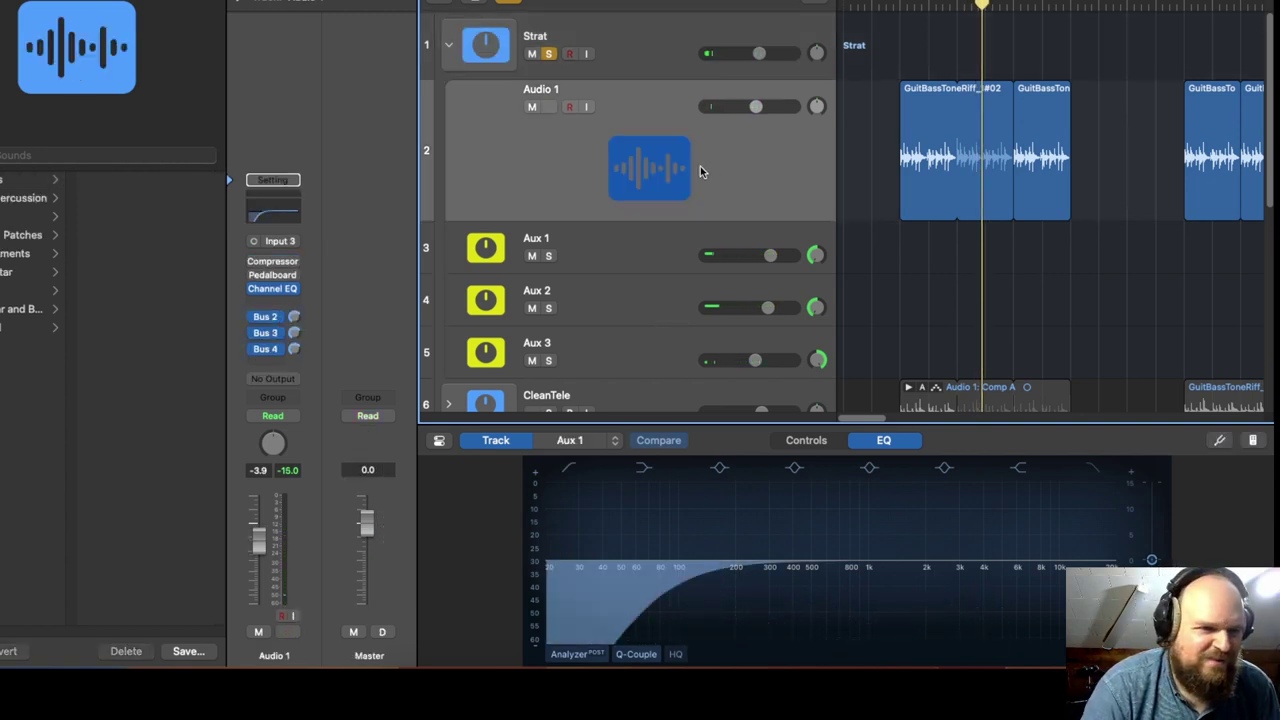
pyautogui.click(275, 291)
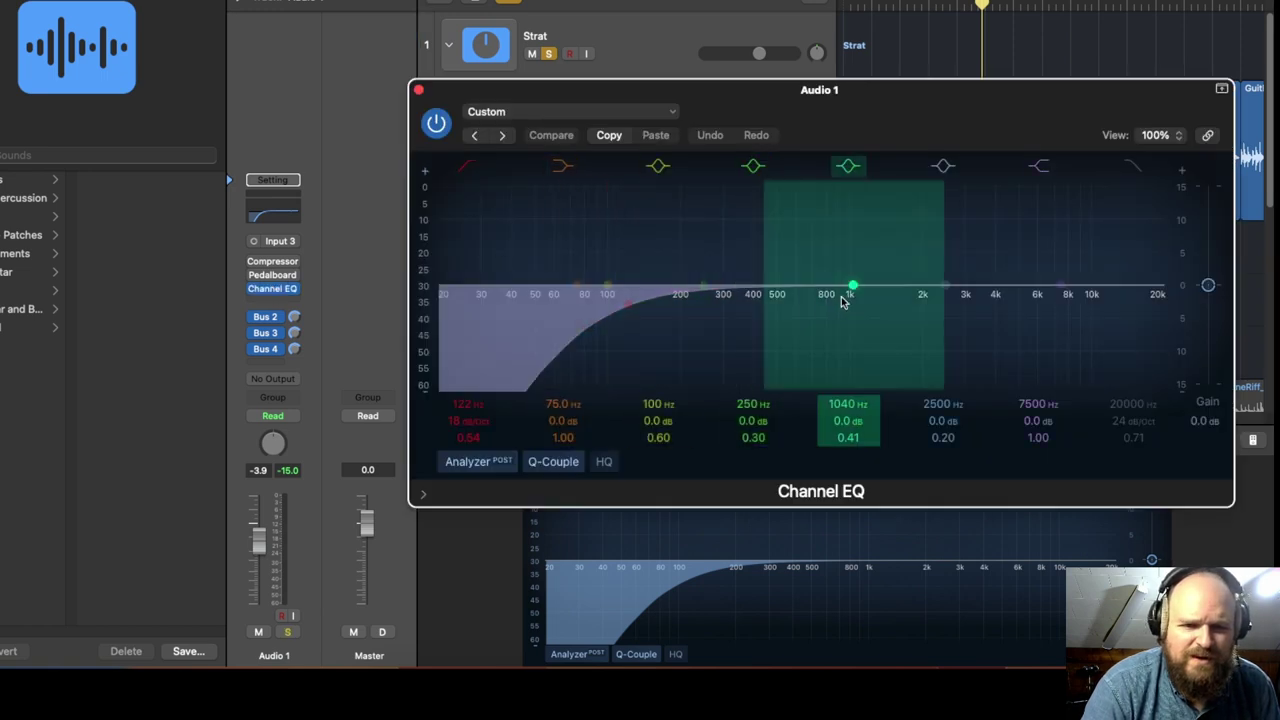
pyautogui.click(419, 90)
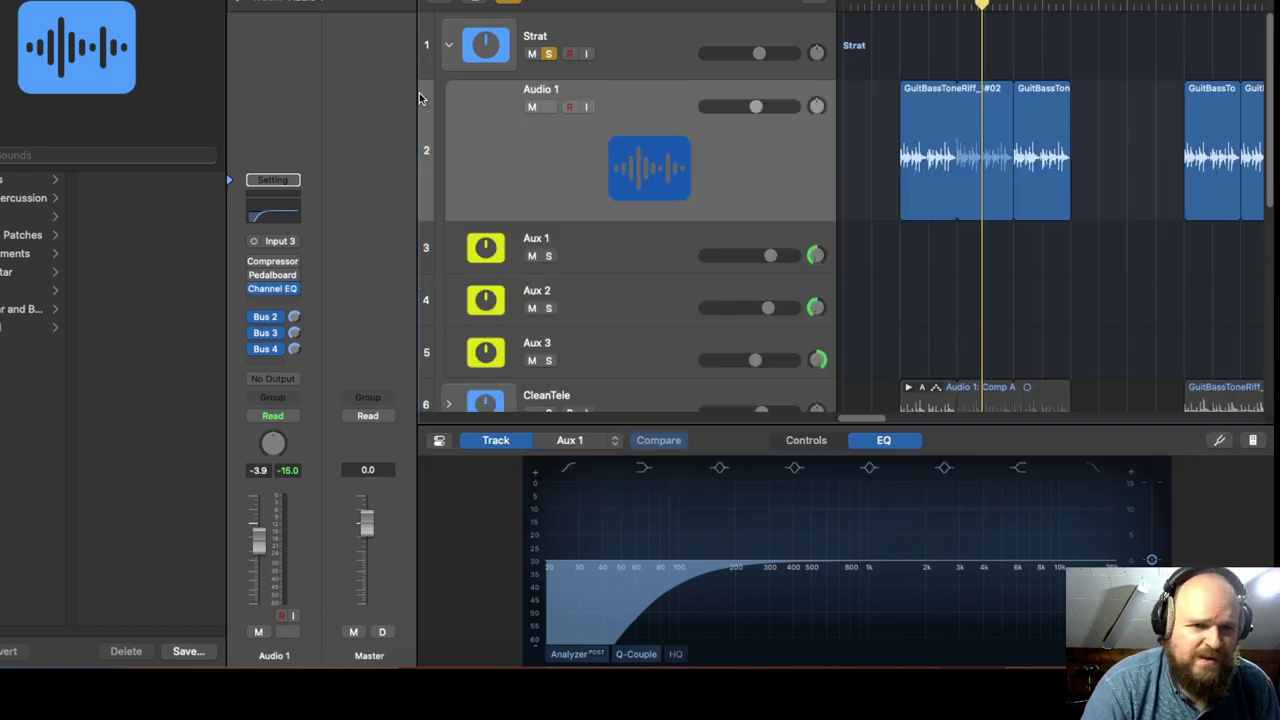
pyautogui.scroll(-2, 799, 226)
pyautogui.hotkey('ctrl', 's')
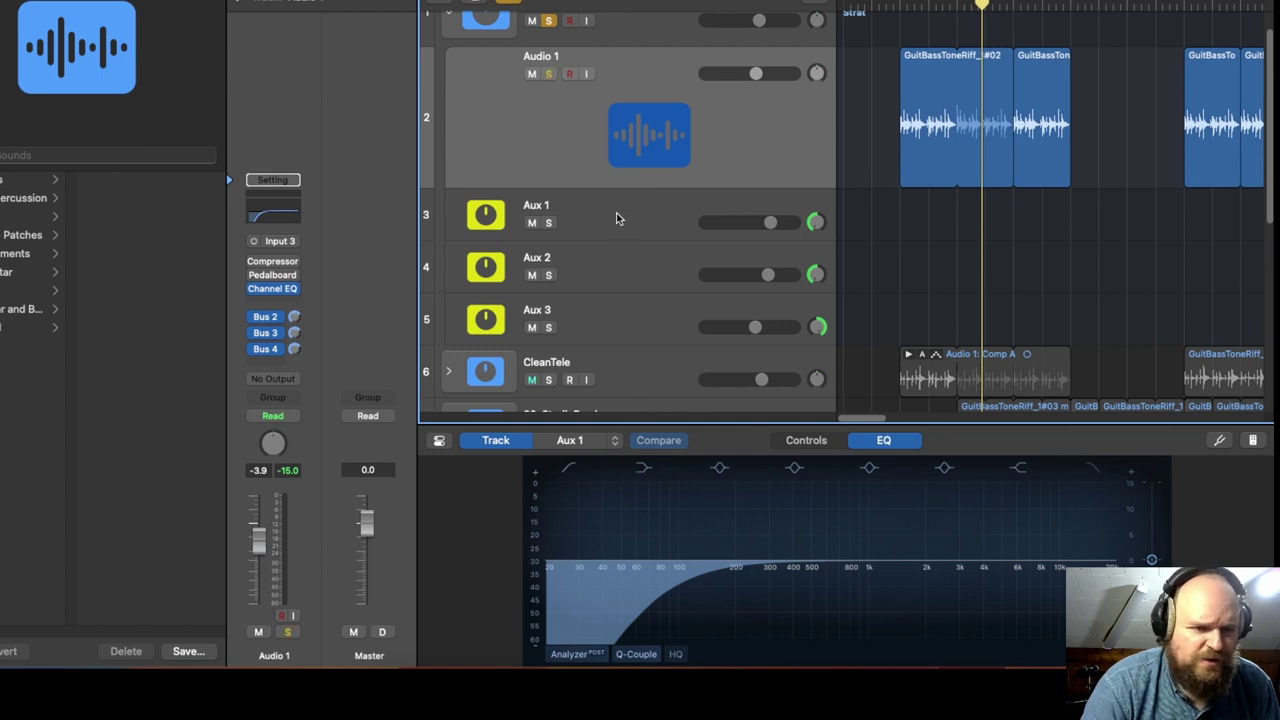
pyautogui.hotkey('ctrl', 's')
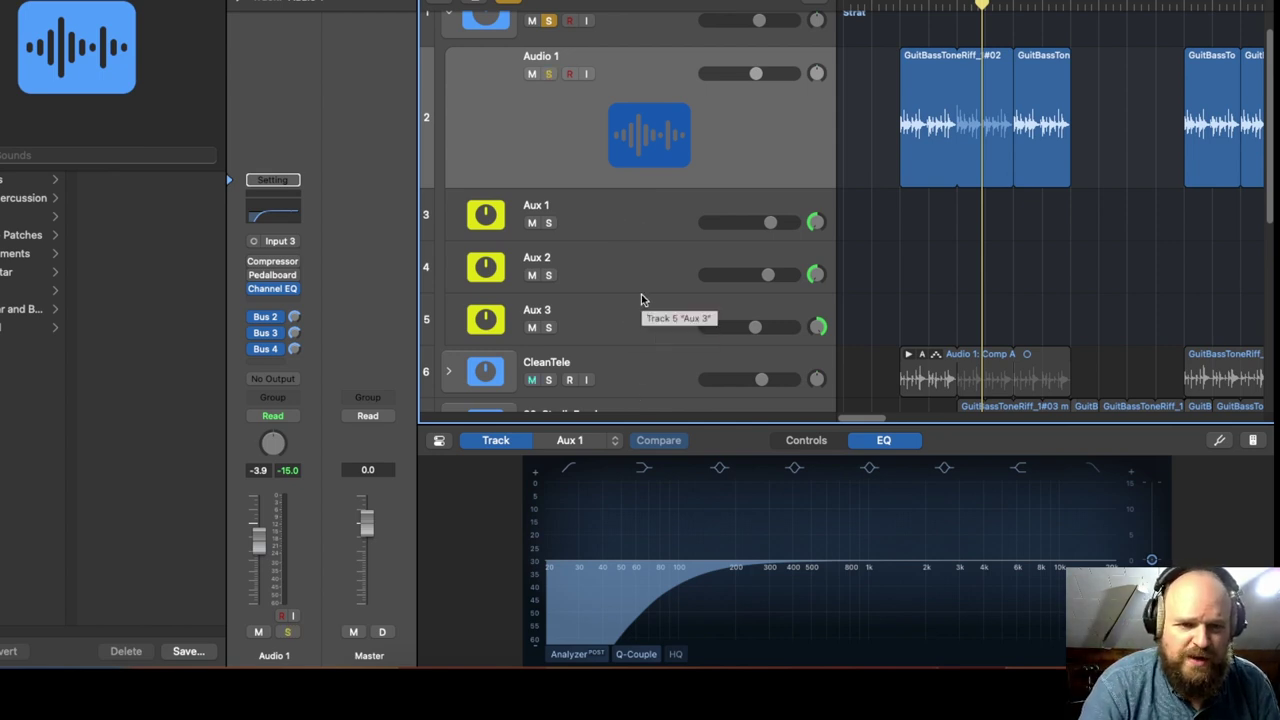
pyautogui.scroll(-1, 643, 298)
# Open Aux 1's AmpliTube plugin past the trial warning, solo Aux 1 and play
pyautogui.click(666, 213)
pyautogui.moveTo(278, 305)
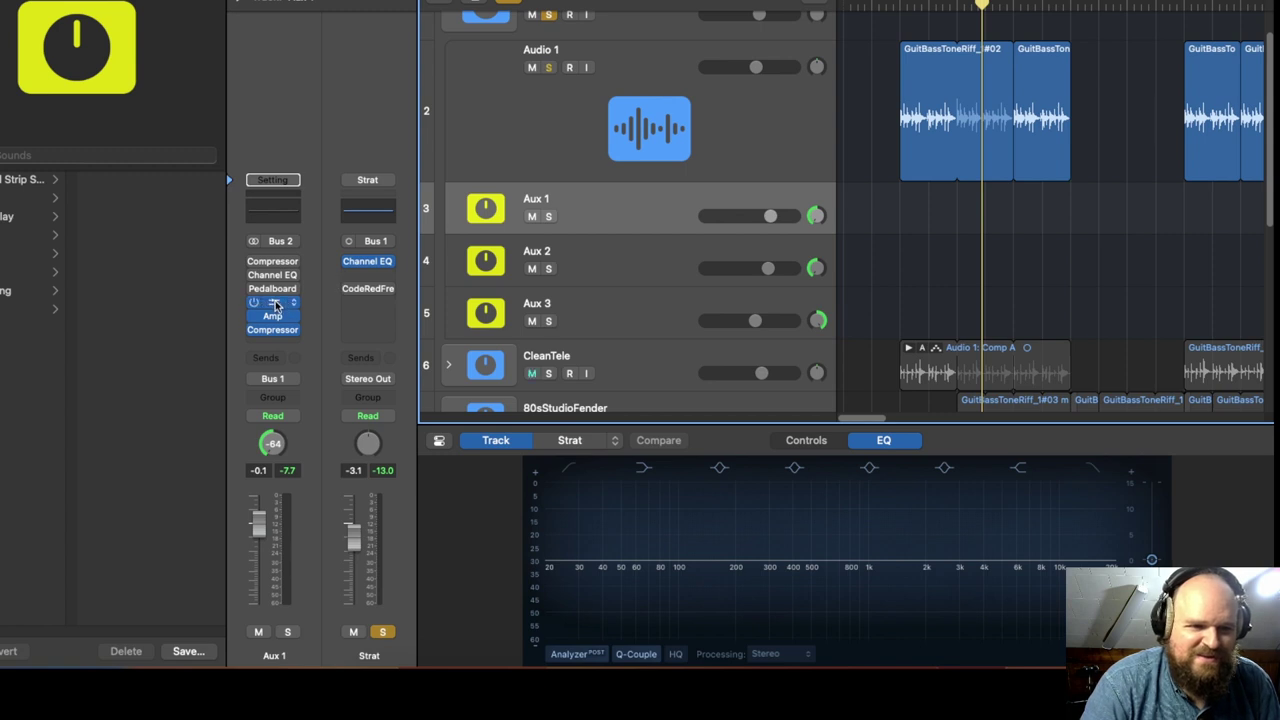
pyautogui.click(278, 305)
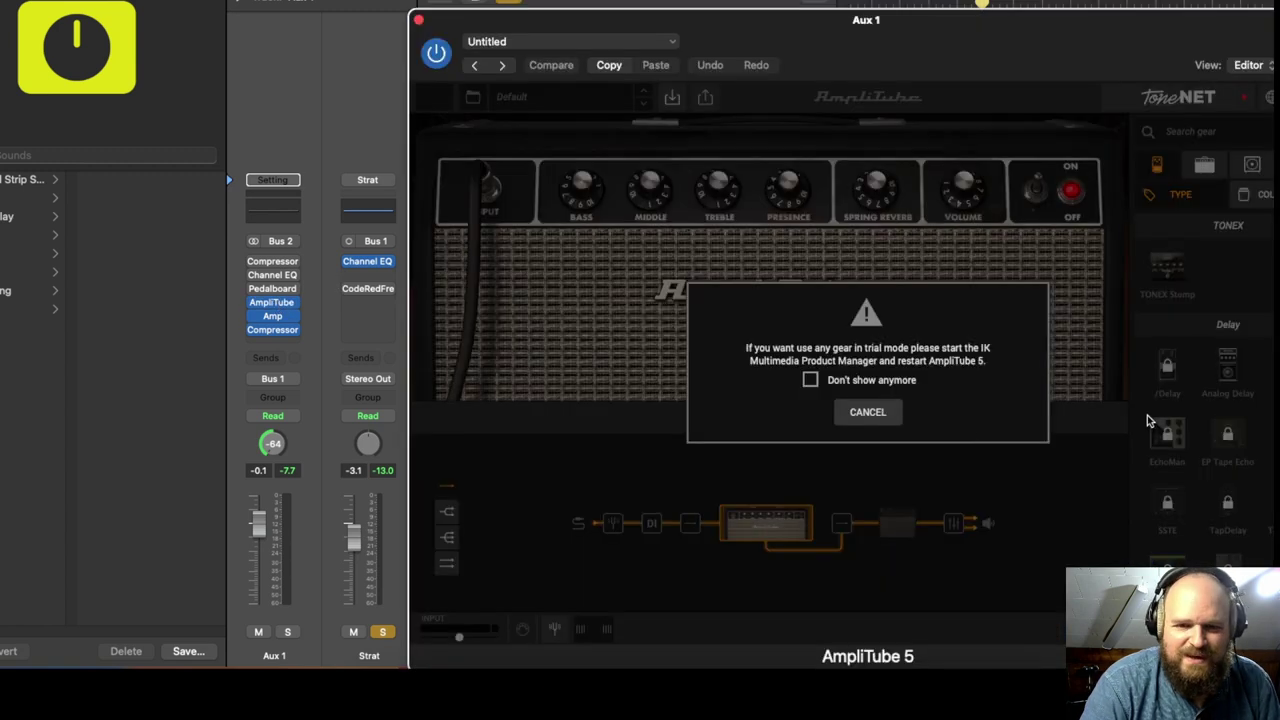
pyautogui.click(869, 414)
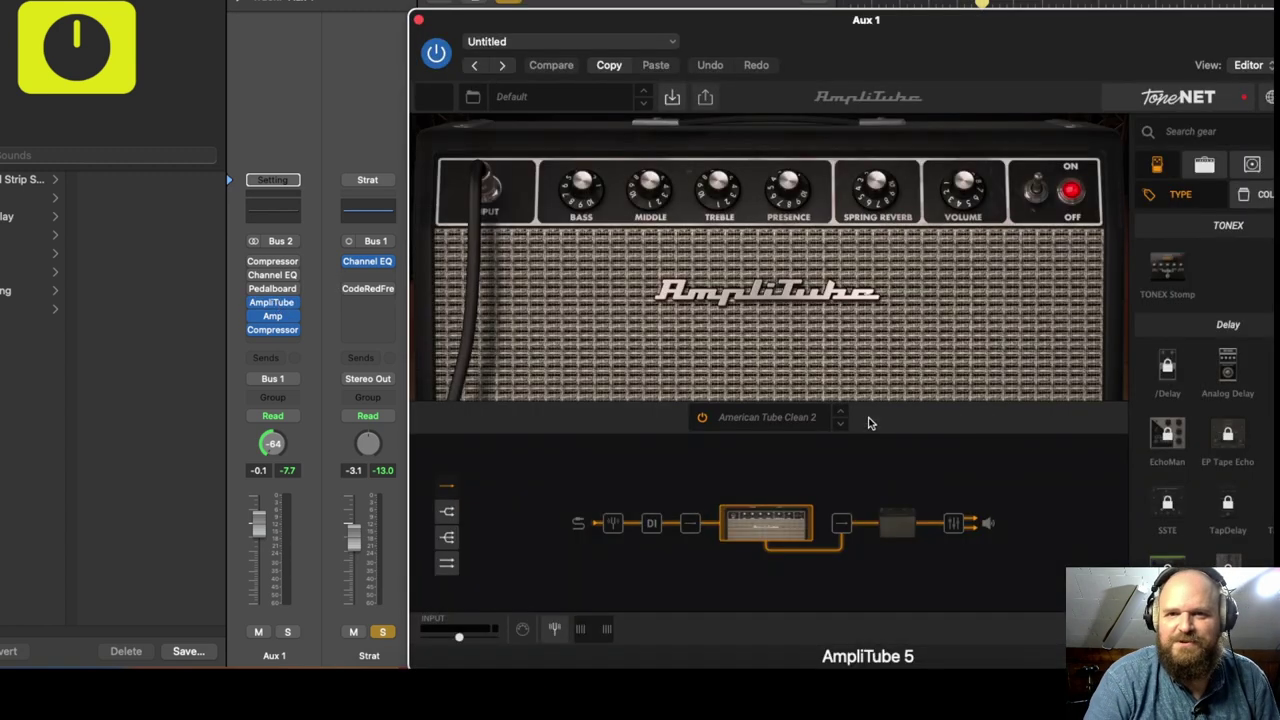
pyautogui.moveTo(448, 21); pyautogui.dragTo(187, 341)
pyautogui.click(548, 217)
pyautogui.press('space')
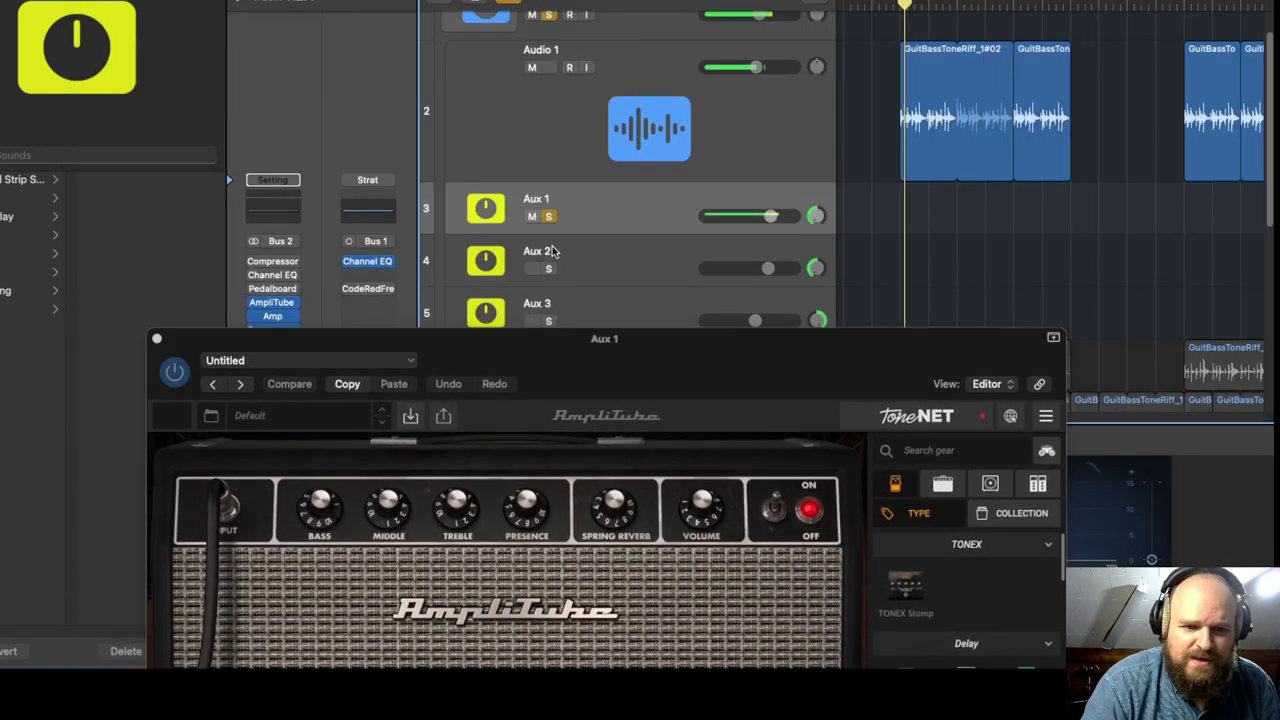
# Switch the AmpliTube amp to American Tube Clean 2, then close the plugin window
pyautogui.moveTo(563, 371); pyautogui.dragTo(757, 98)
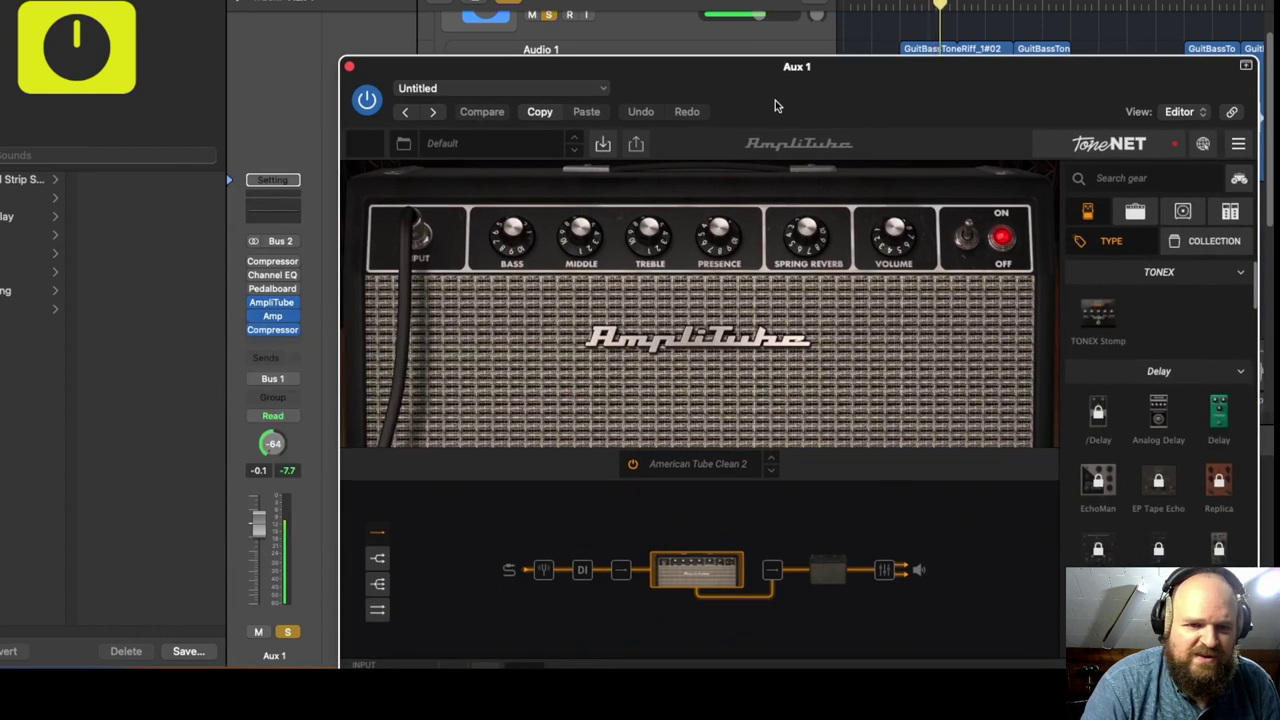
pyautogui.moveTo(775, 100); pyautogui.dragTo(767, 0)
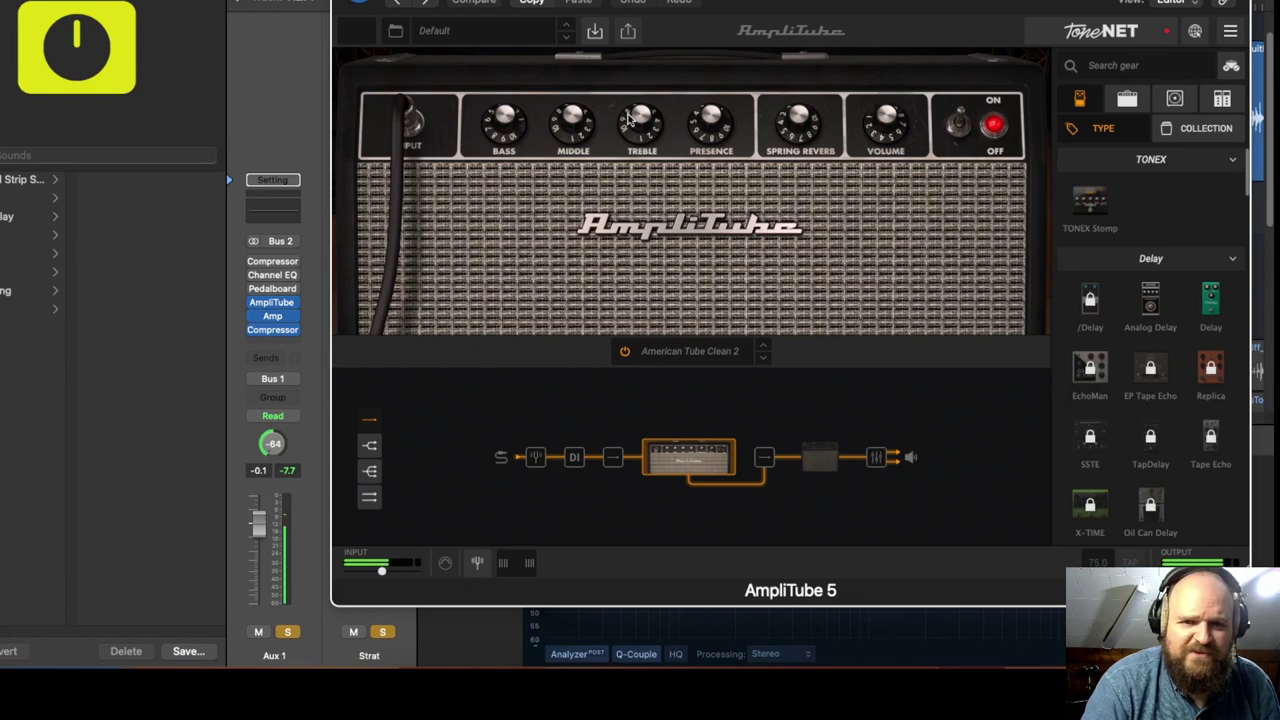
pyautogui.moveTo(770, 0); pyautogui.dragTo(745, 13)
pyautogui.click(697, 374)
pyautogui.moveTo(709, 450)
pyautogui.click(848, 221)
pyautogui.rightClick(812, 494)
pyautogui.click(765, 440)
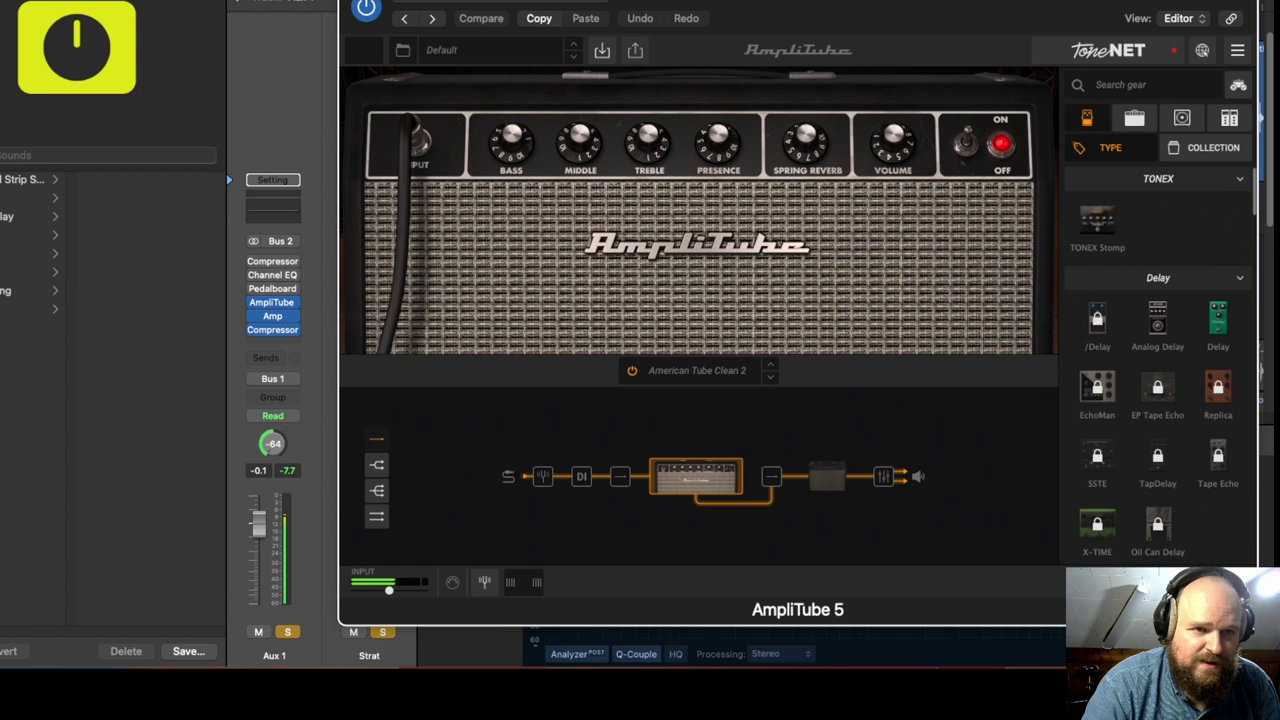
pyautogui.click(345, 3)
# Review Aux 1's amp plugin during playback, then close it with Cmd-W
pyautogui.moveTo(273, 312)
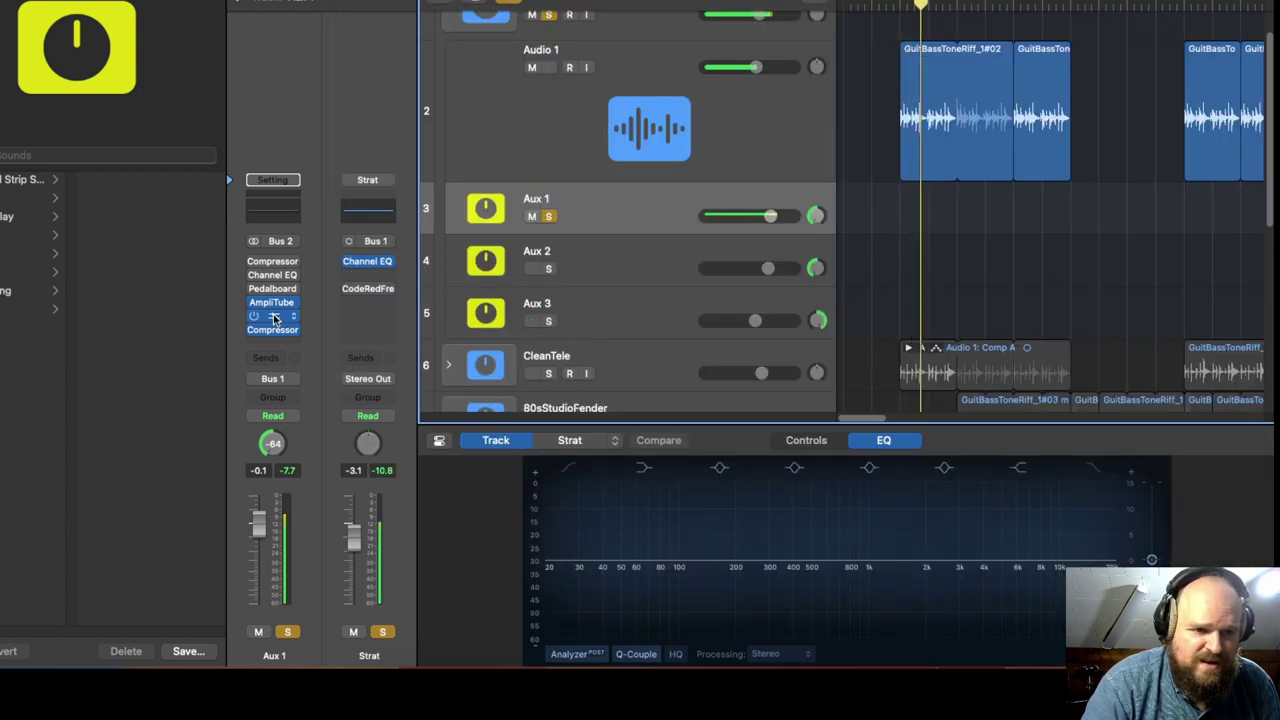
pyautogui.click(273, 314)
pyautogui.moveTo(1224, 418)
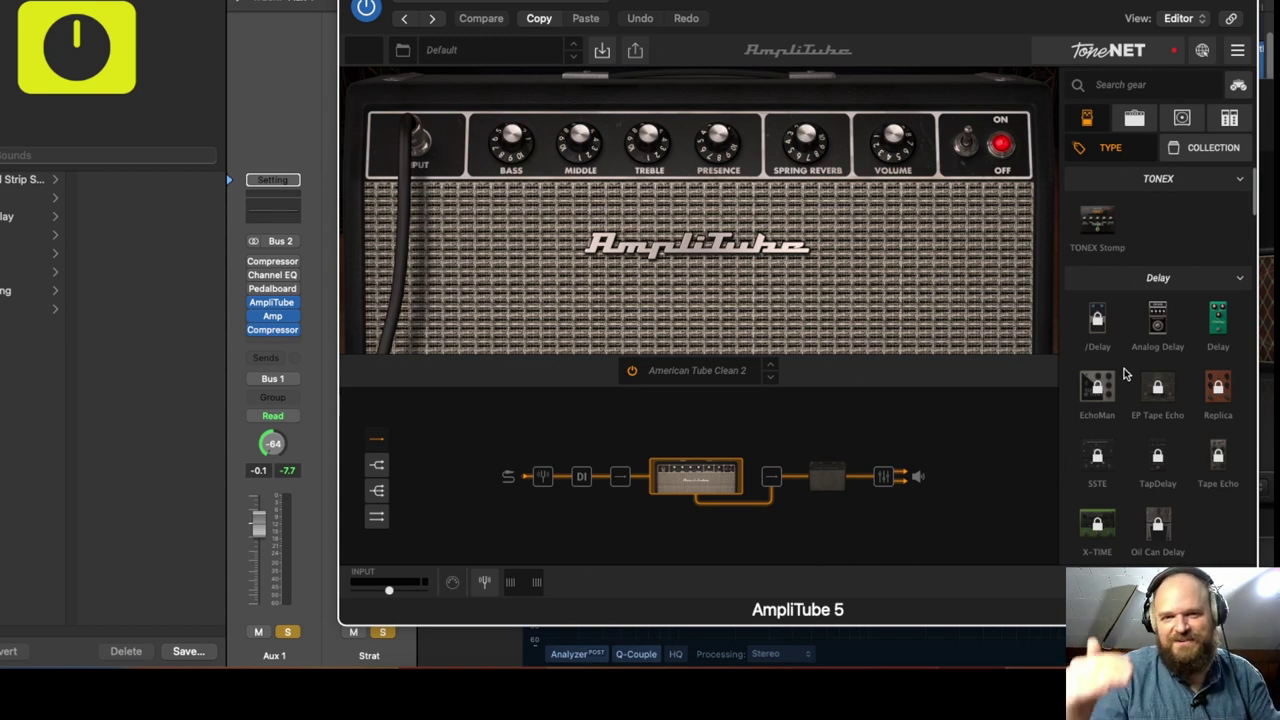
pyautogui.press('super+w')
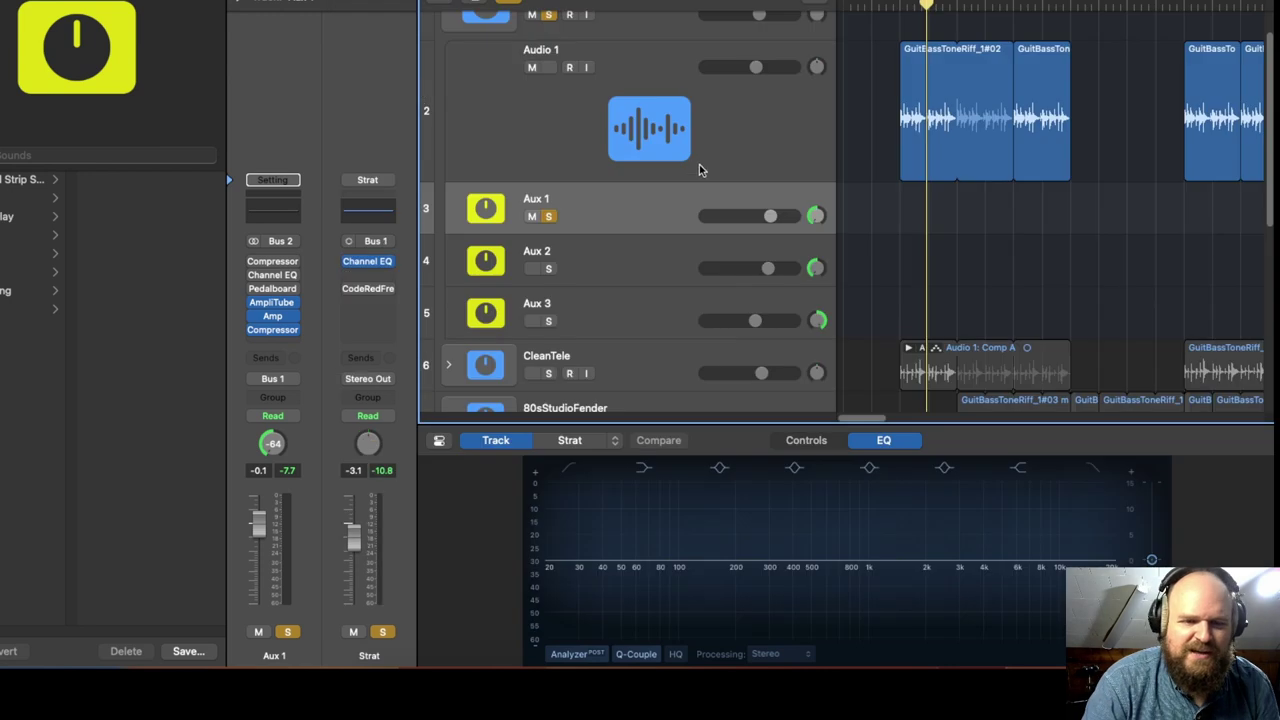
# Move to Aux 2 and leave it as the only soloed track
pyautogui.press('Down')
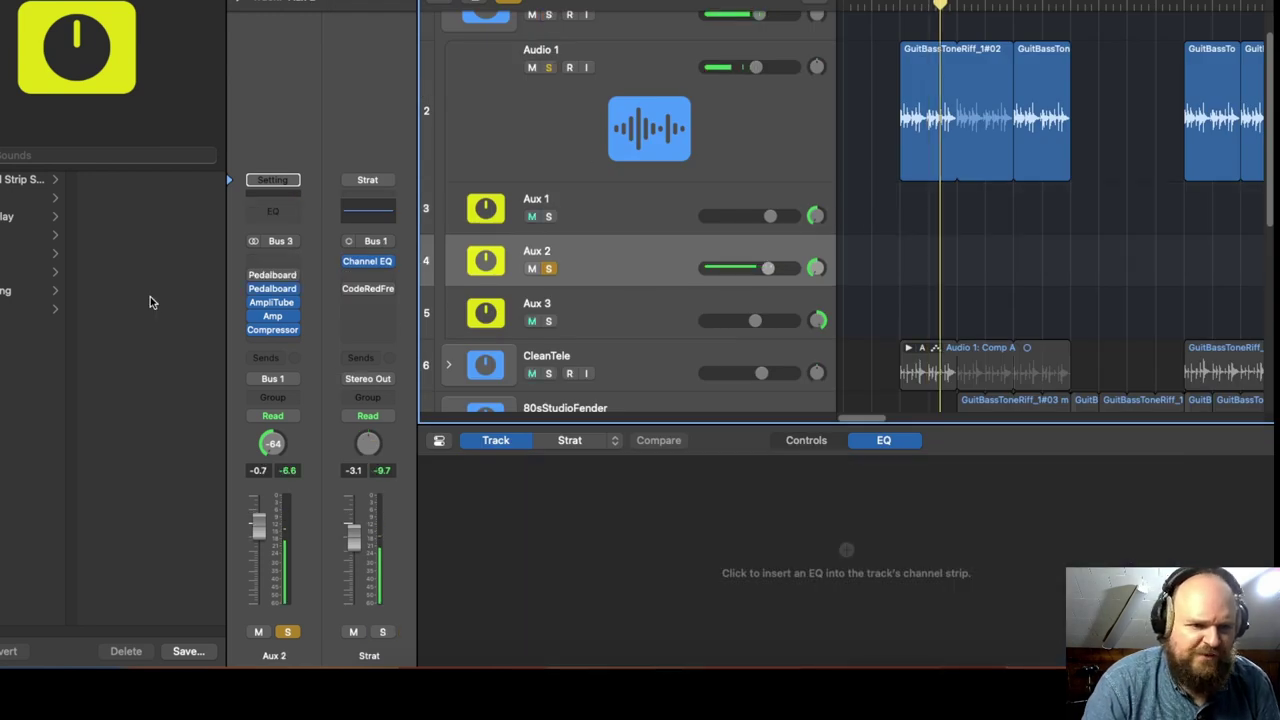
pyautogui.click(549, 217)
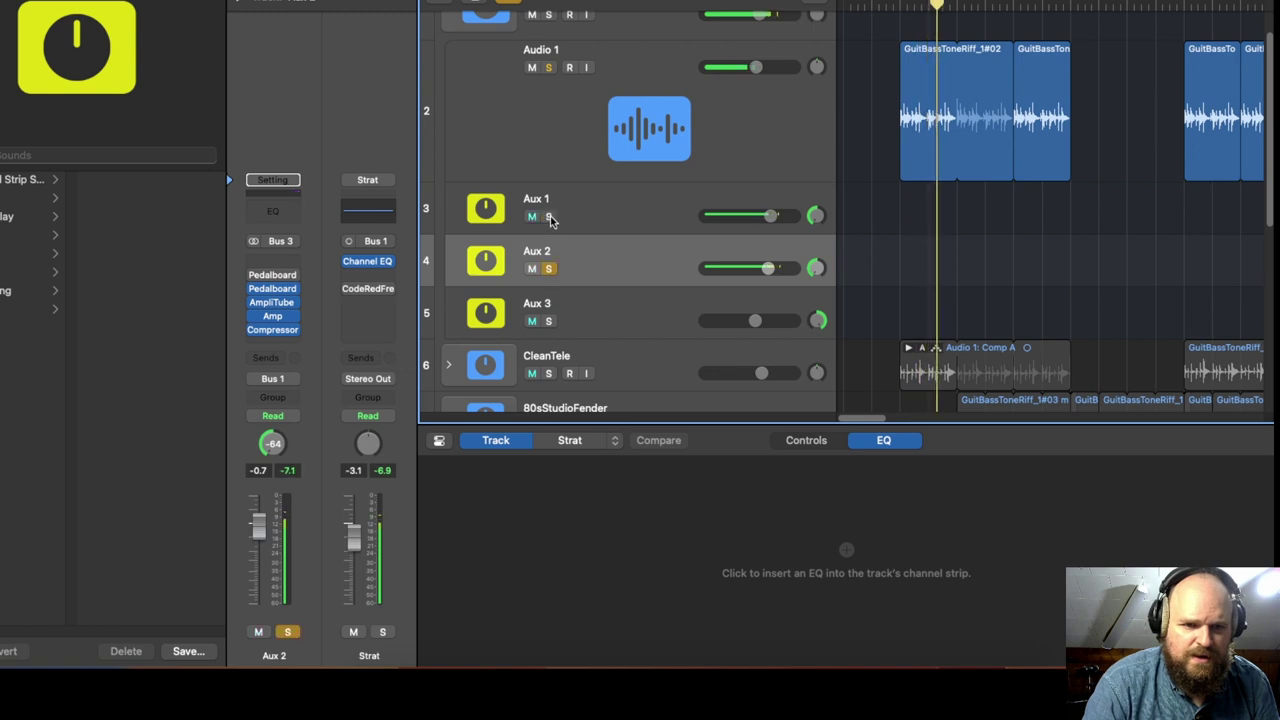
pyautogui.keyDown('alt'); pyautogui.click(548, 268); pyautogui.keyUp('alt')
# Browse Aux 2's pedalboard with its Hi-Drive and TubeBurner pedals, then close it
pyautogui.click(272, 290)
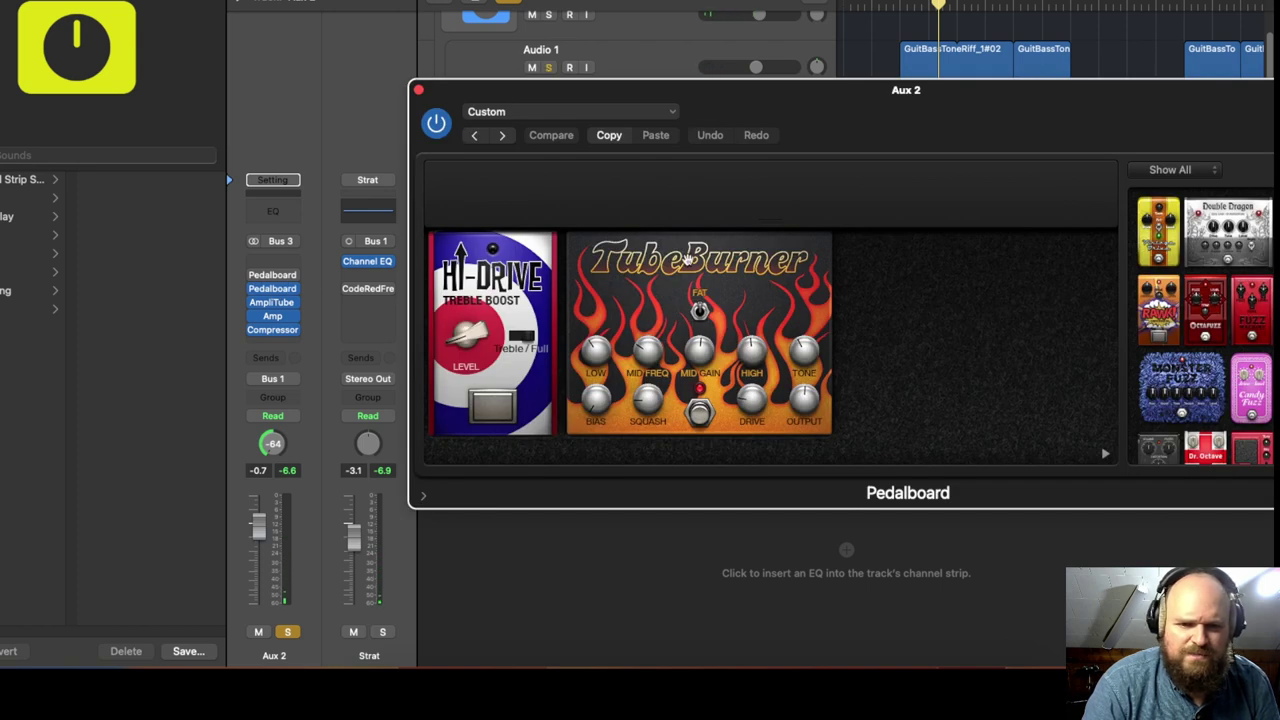
pyautogui.scroll(-10, 1205, 320)
pyautogui.scroll(-6, 1250, 320)
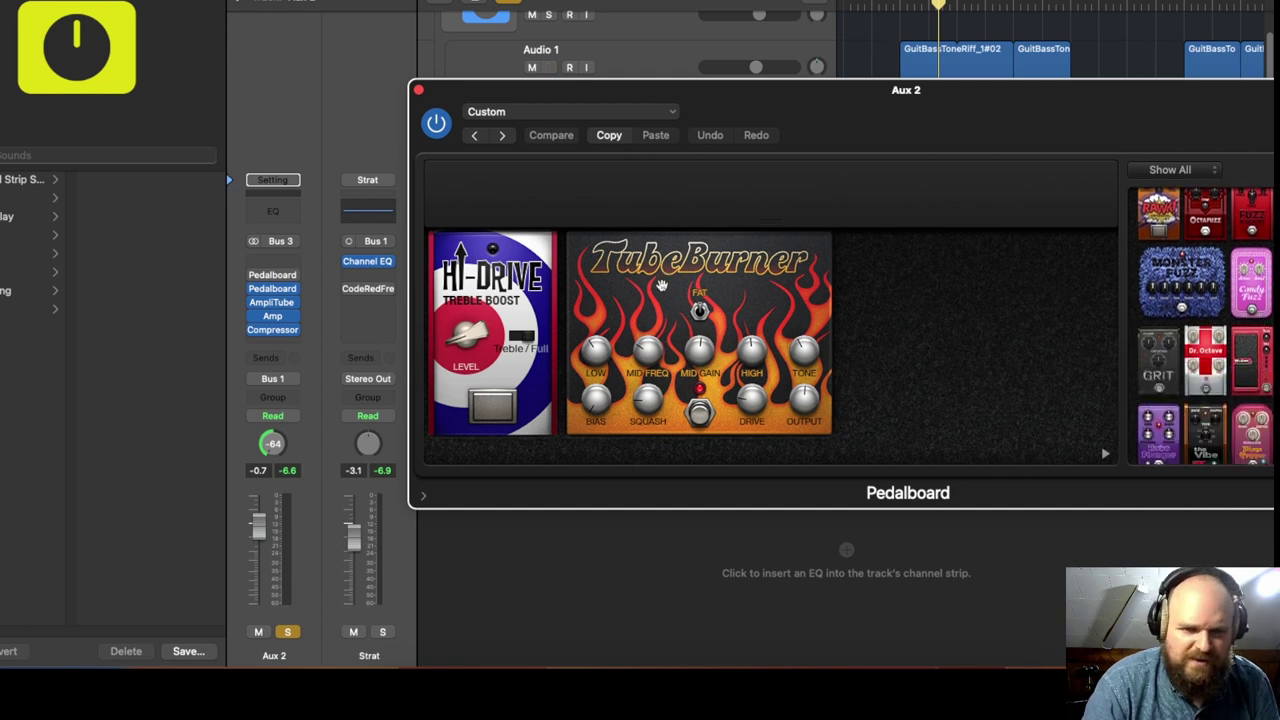
pyautogui.click(418, 90)
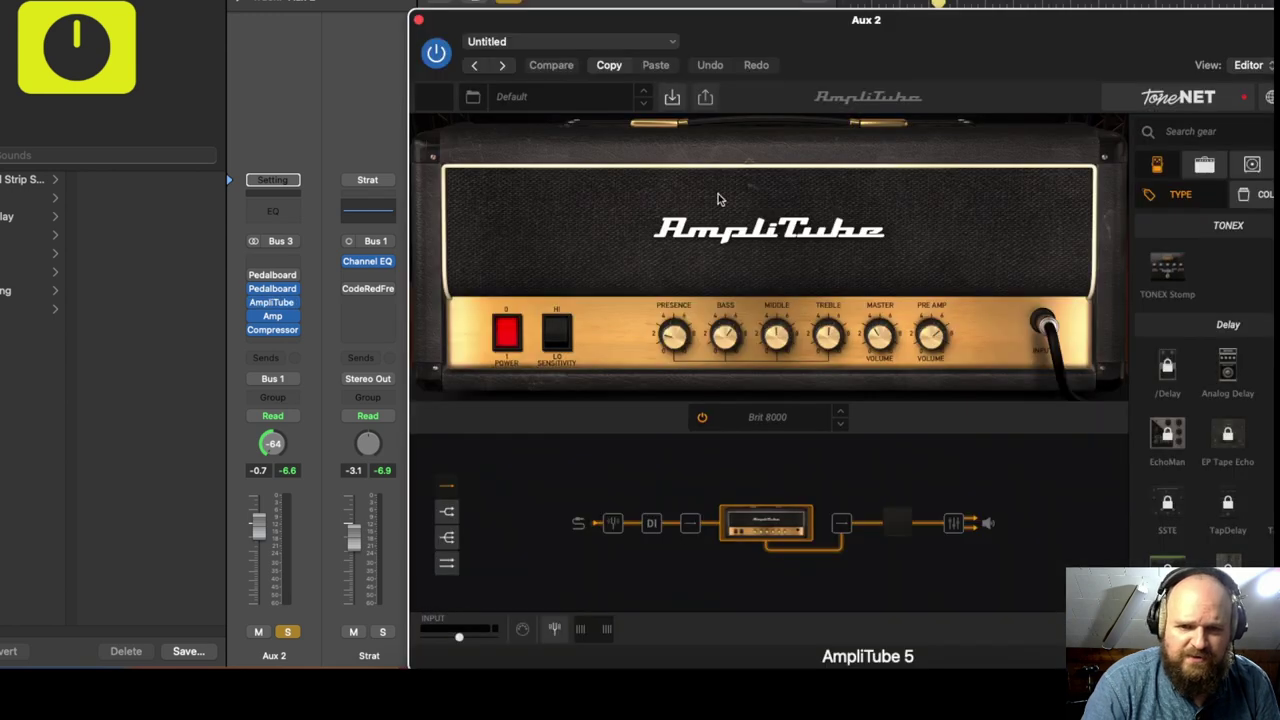
# Check Aux 2's AmpliTube amp list, keeping Brit 8000, and the slot after the amp
pyautogui.click(781, 420)
pyautogui.moveTo(749, 525)
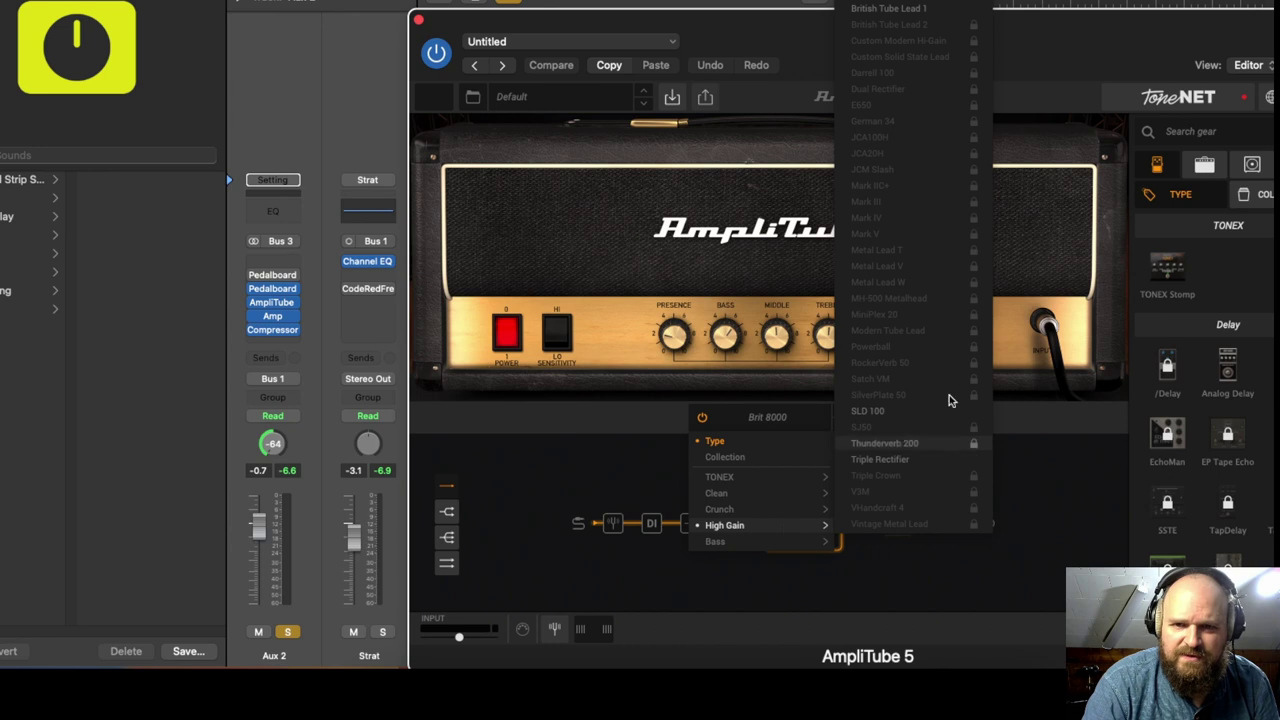
pyautogui.click(730, 263)
pyautogui.rightClick(895, 523)
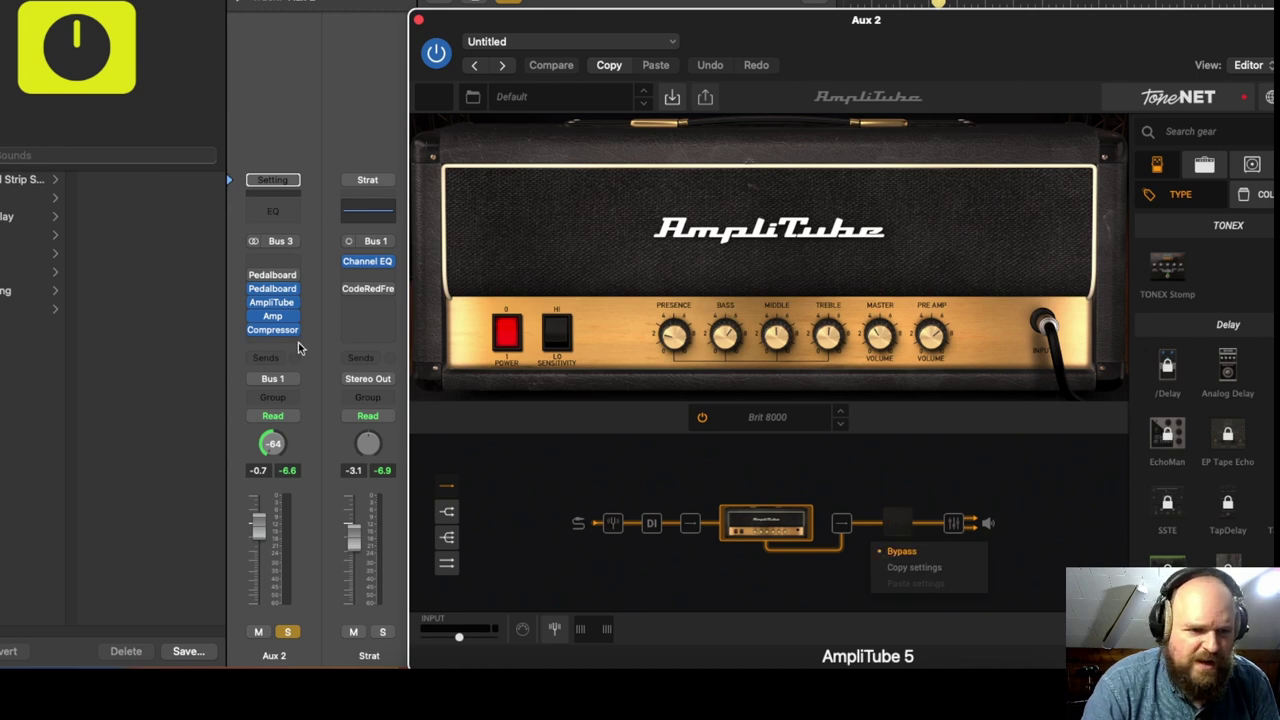
# Reposition the cabinet microphone in Aux 2's Amp Designer, then close it
pyautogui.click(275, 317)
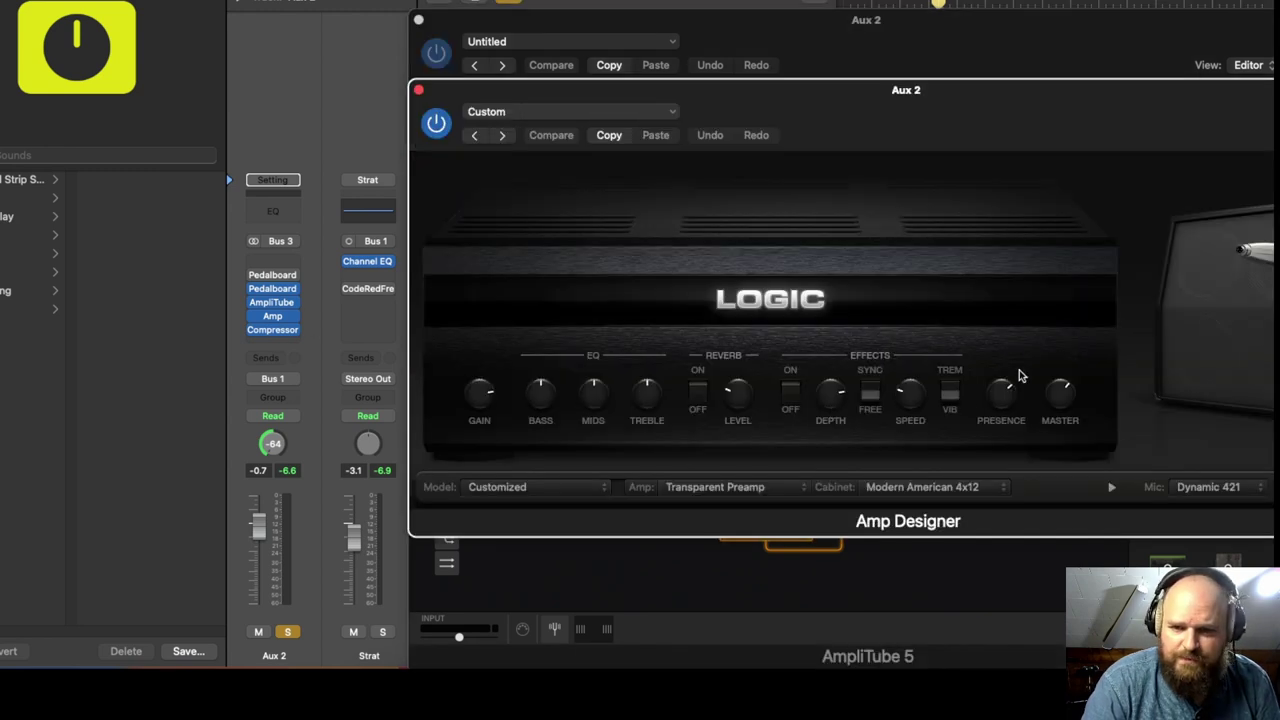
pyautogui.moveTo(1232, 277)
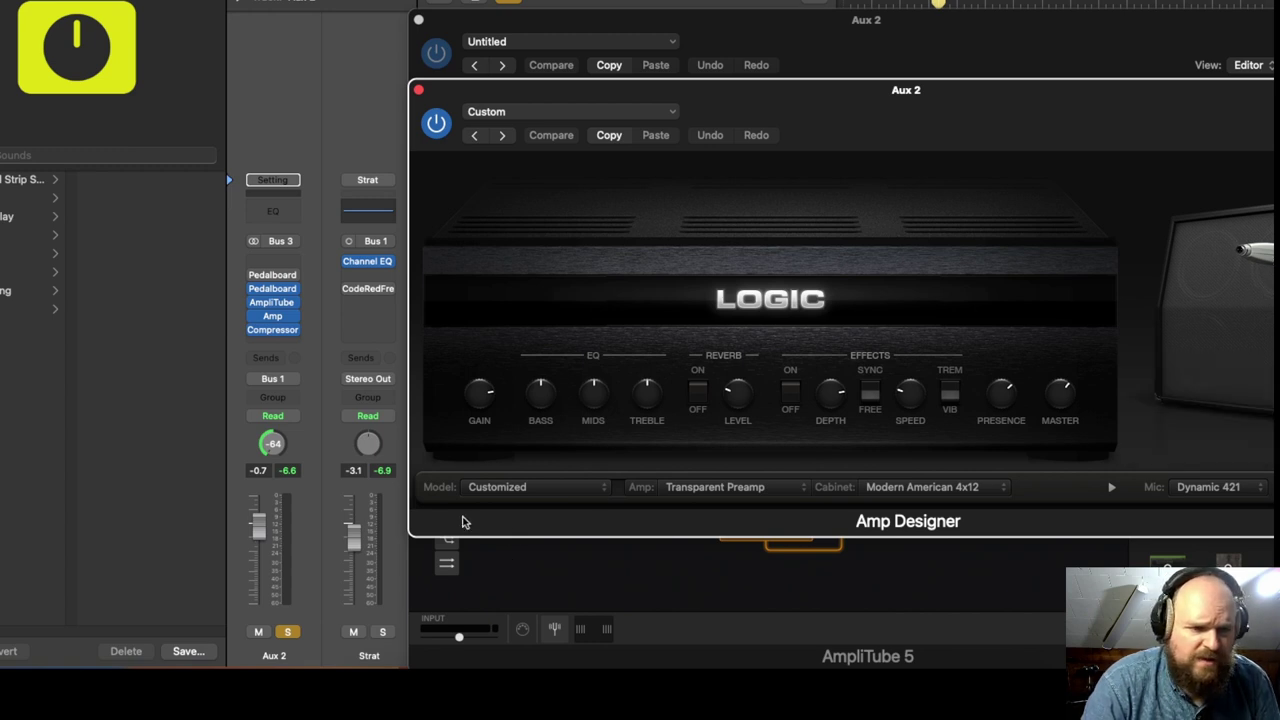
pyautogui.moveTo(1200, 400)
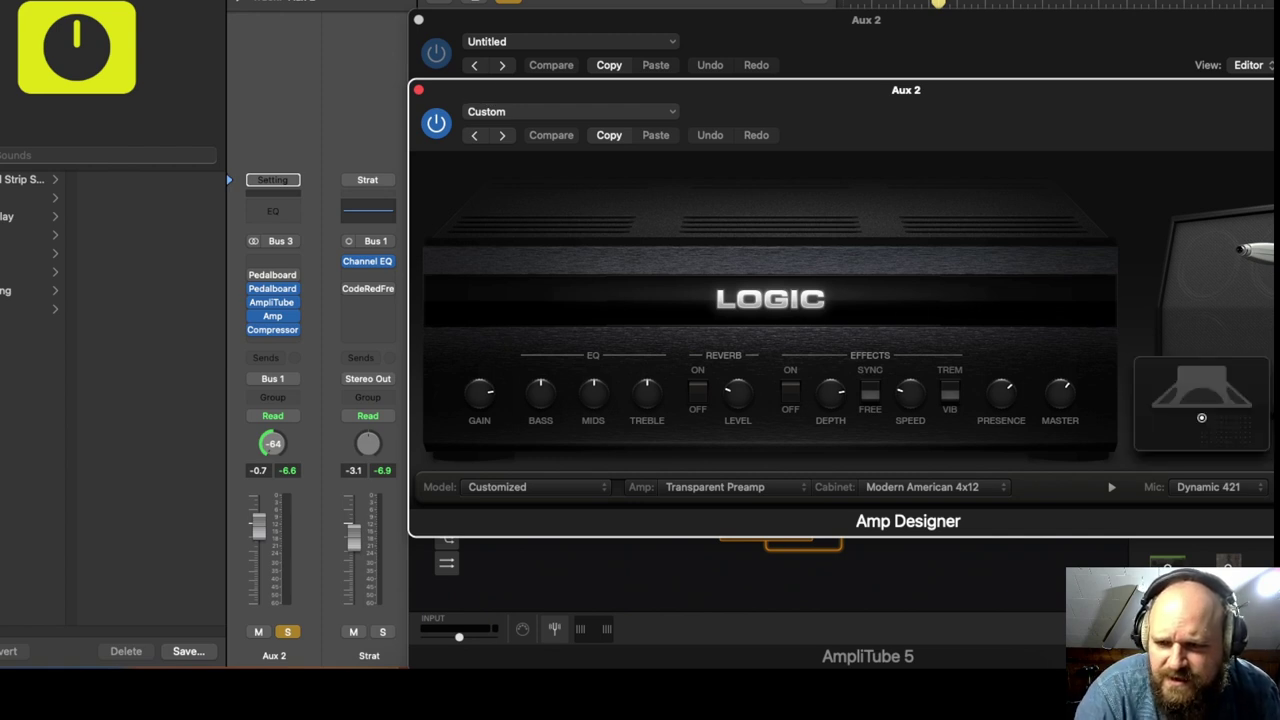
pyautogui.moveTo(1201, 419); pyautogui.dragTo(1201, 419)
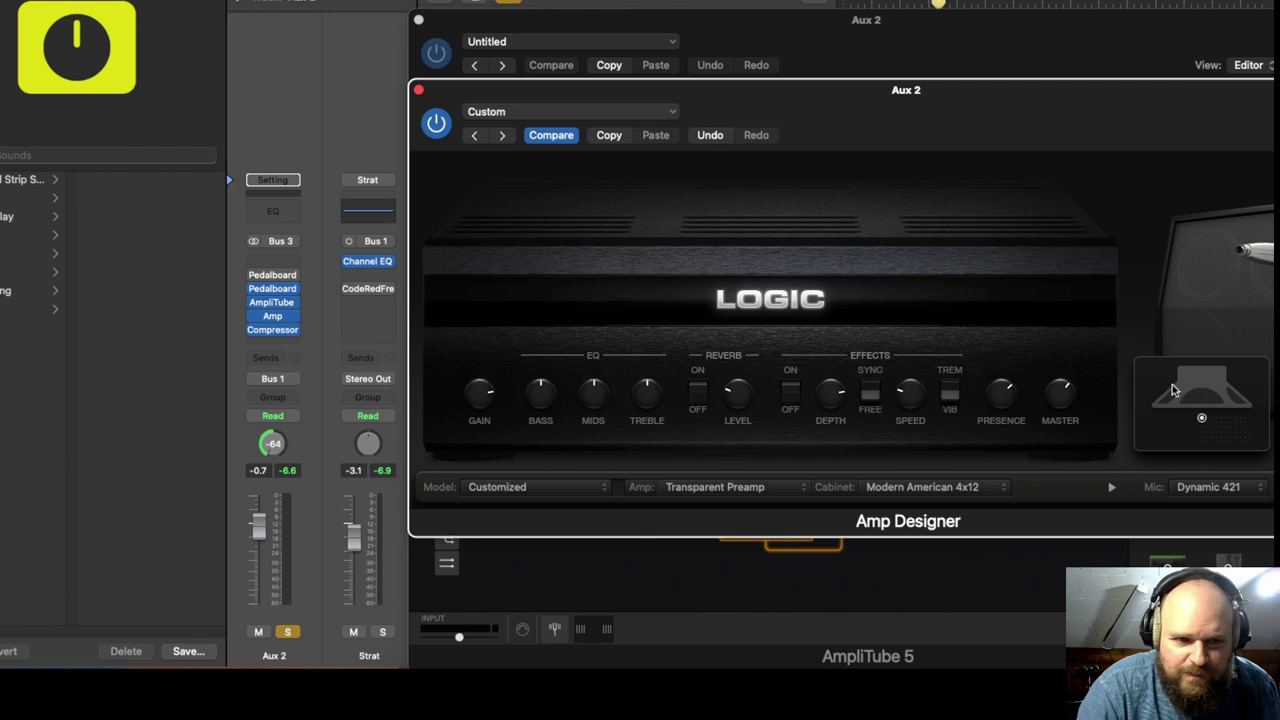
pyautogui.click(418, 91)
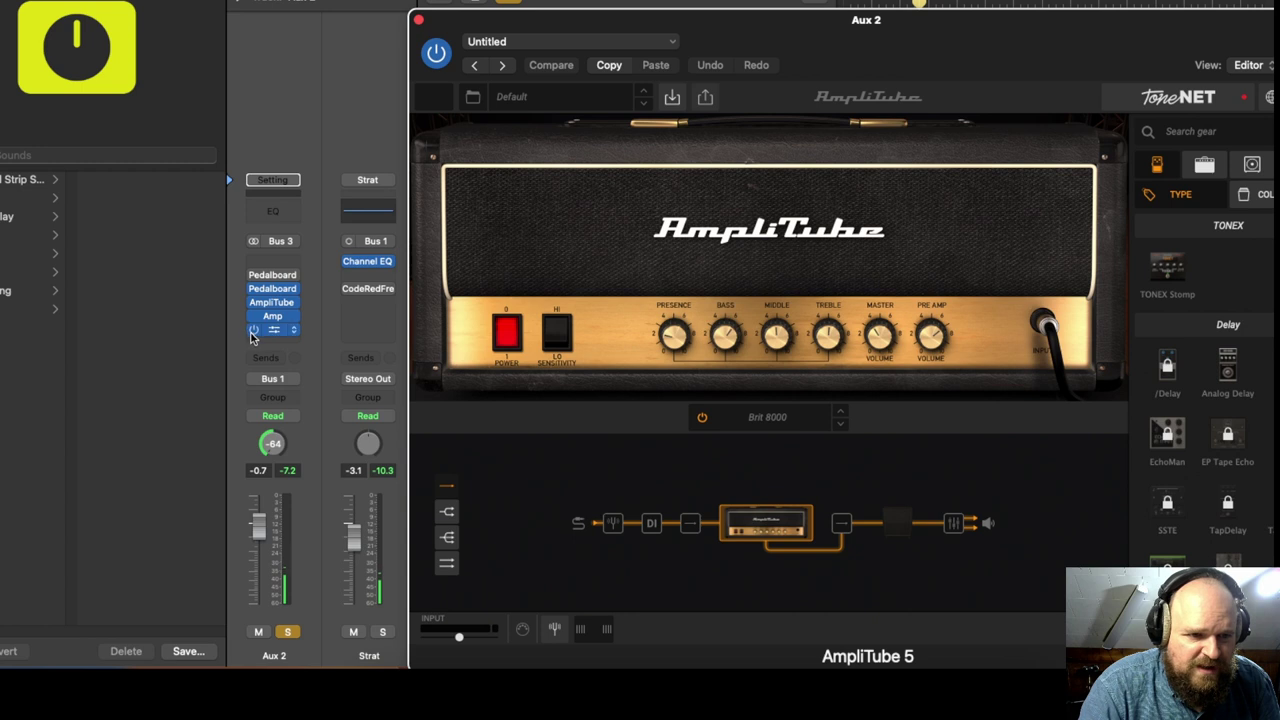
# Close Aux 2's AmpliTube window with Cmd+W to reveal the Strat stack tracks
pyautogui.moveTo(254, 318)
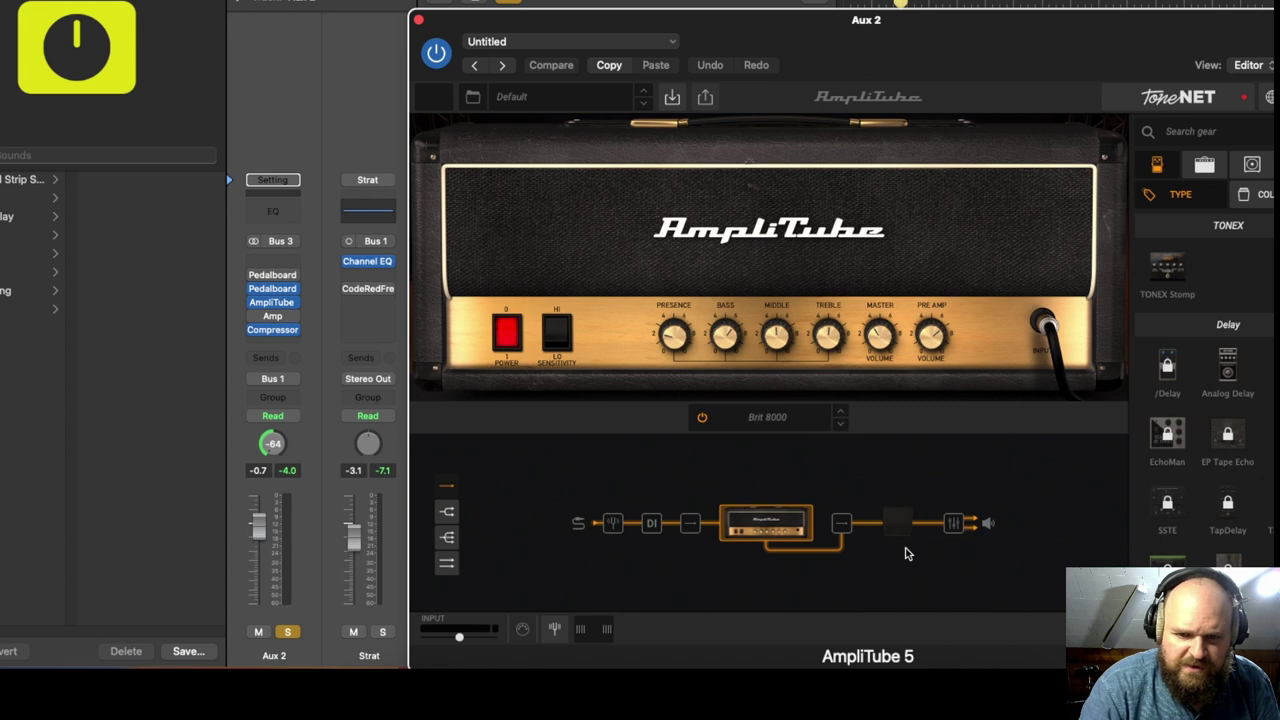
pyautogui.click(254, 318)
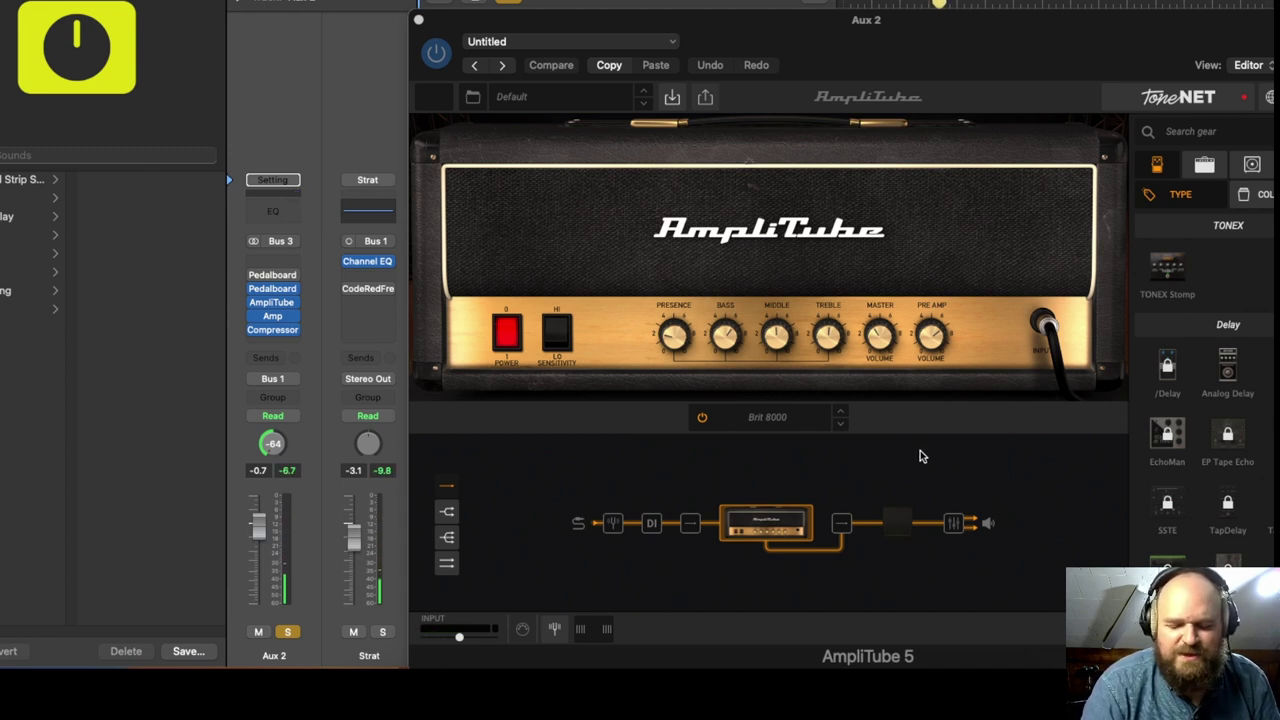
pyautogui.press('super+w')
pyautogui.click(583, 215)
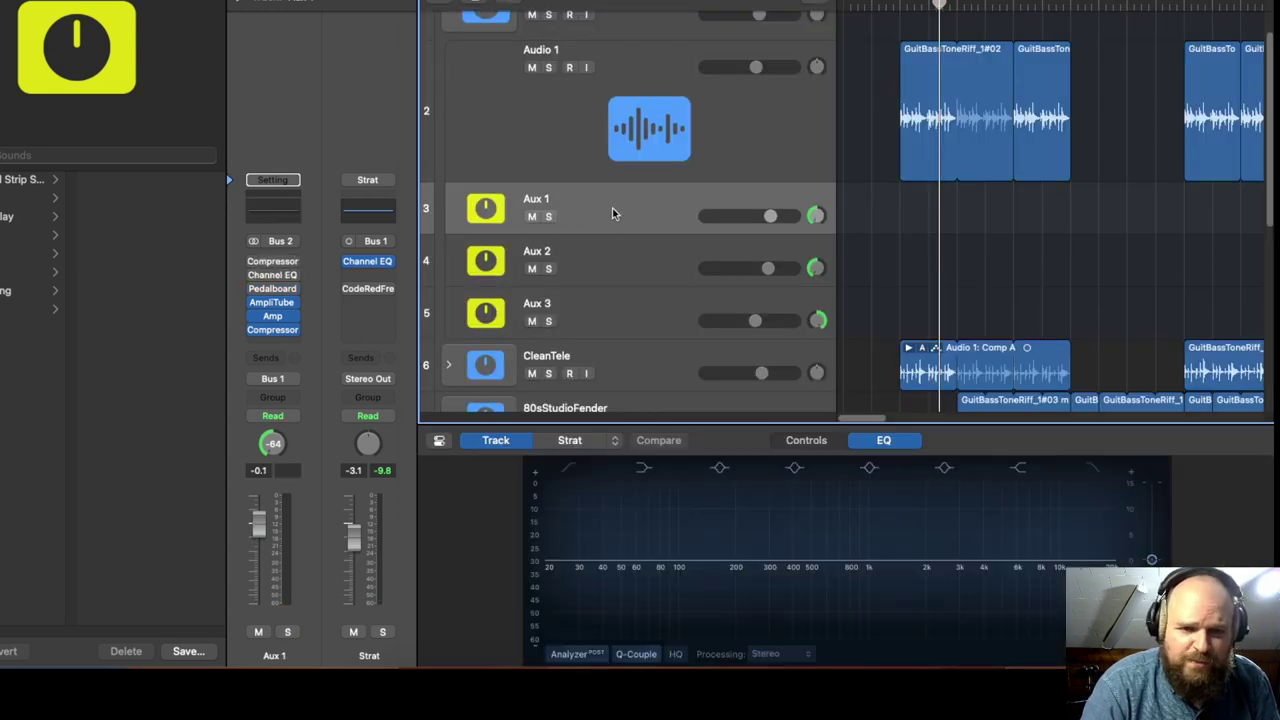
# Select Aux 3, solo it and start playback
pyautogui.click(560, 262)
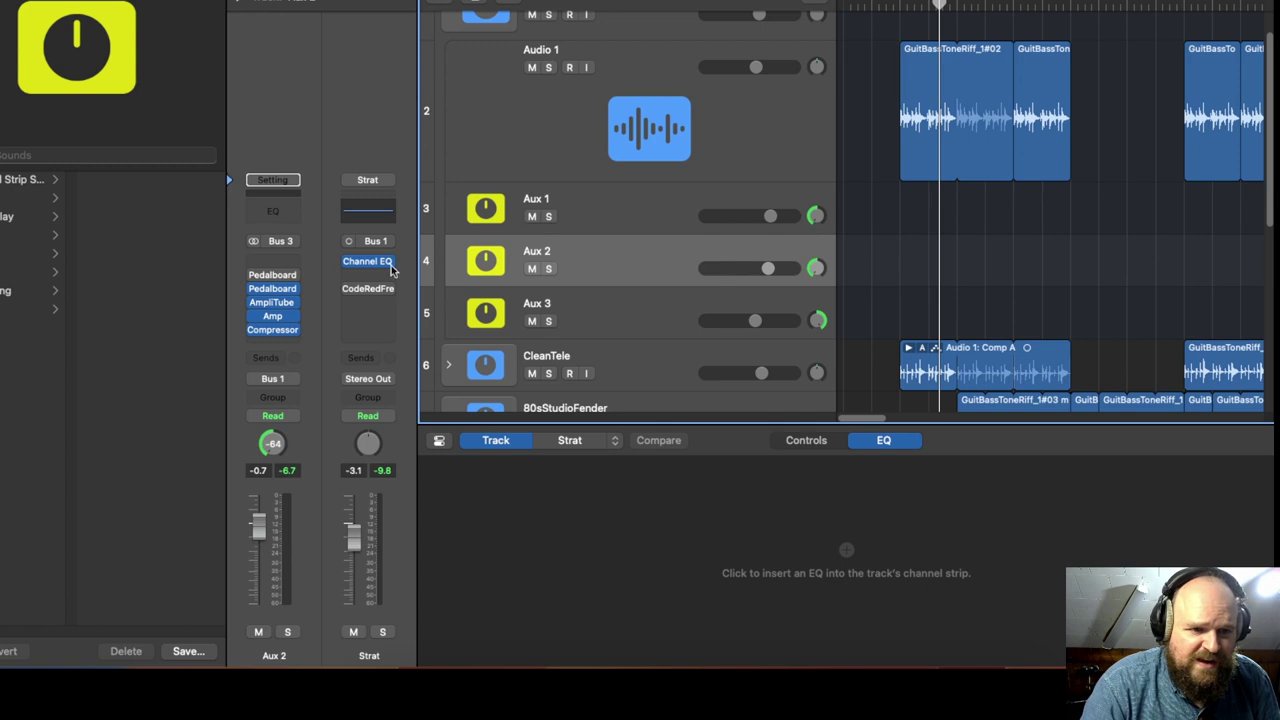
pyautogui.scroll(-1, 614, 270)
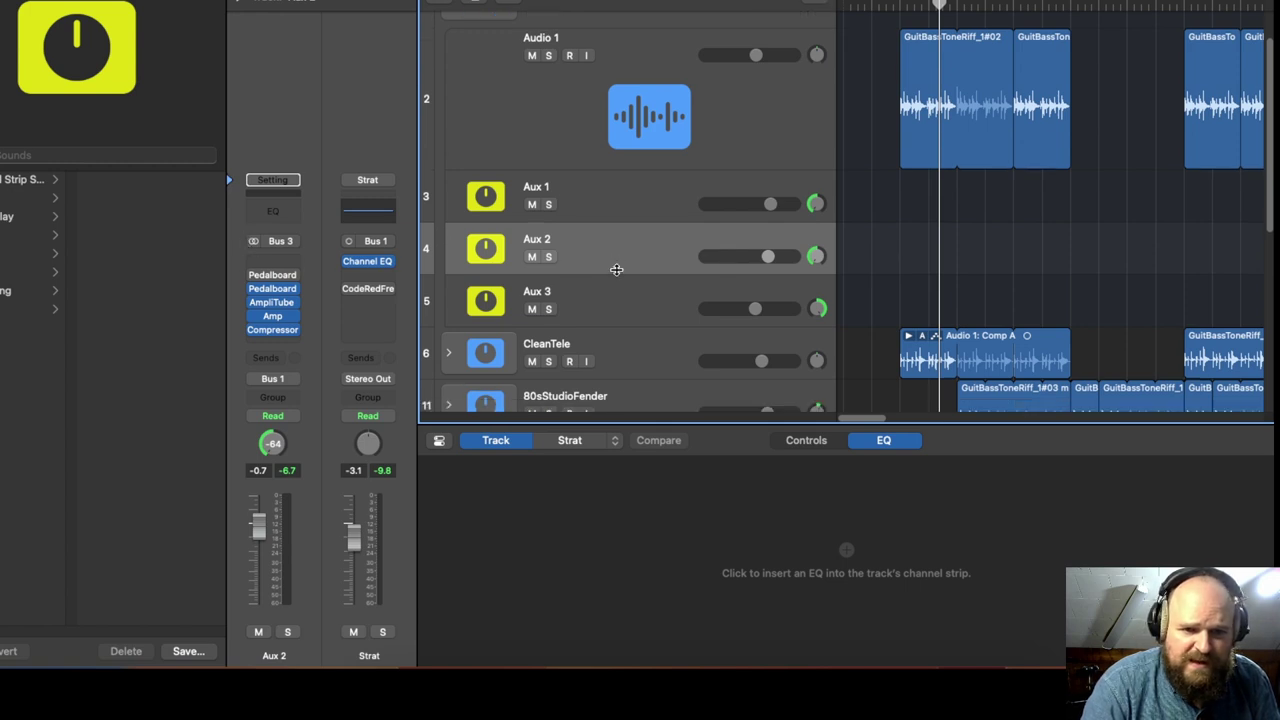
pyautogui.click(605, 304)
pyautogui.click(548, 309)
pyautogui.press('space')
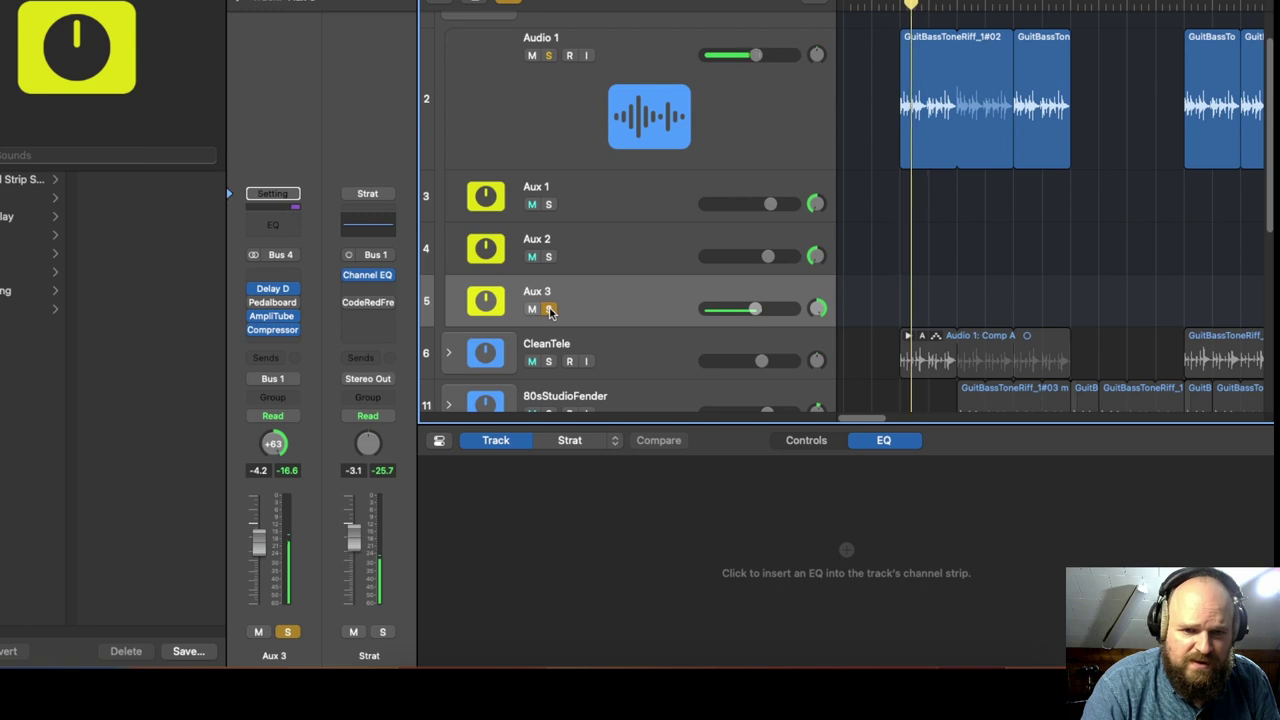
# Open Aux 3's AmpliTube and show the mics on its 4x10 Open Vintage cabinet
pyautogui.moveTo(273, 318)
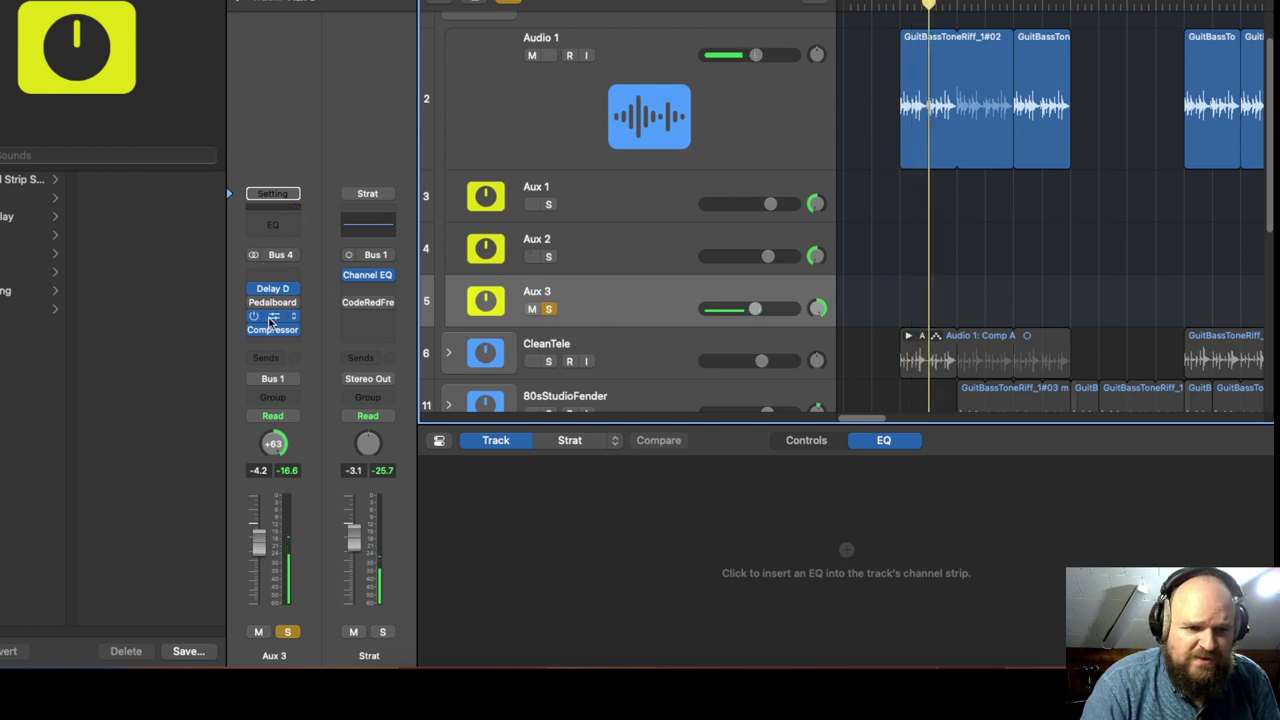
pyautogui.click(273, 318)
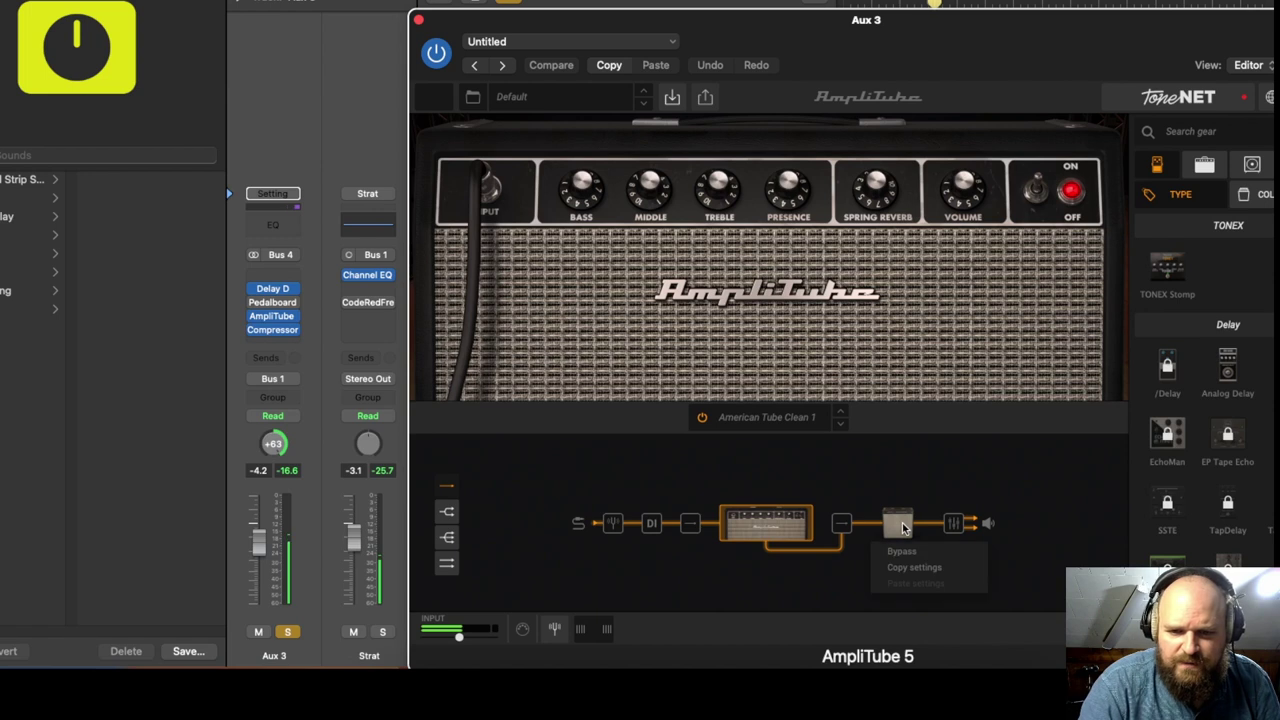
pyautogui.click(1252, 166)
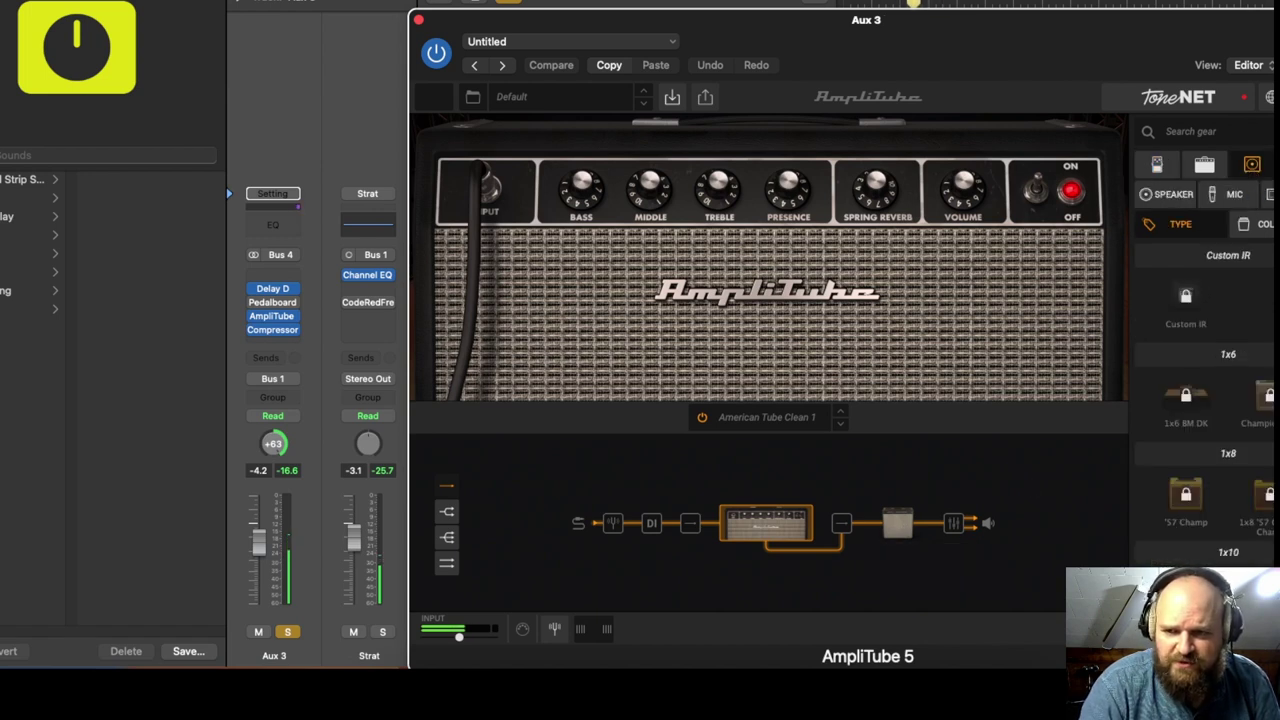
pyautogui.click(1232, 196)
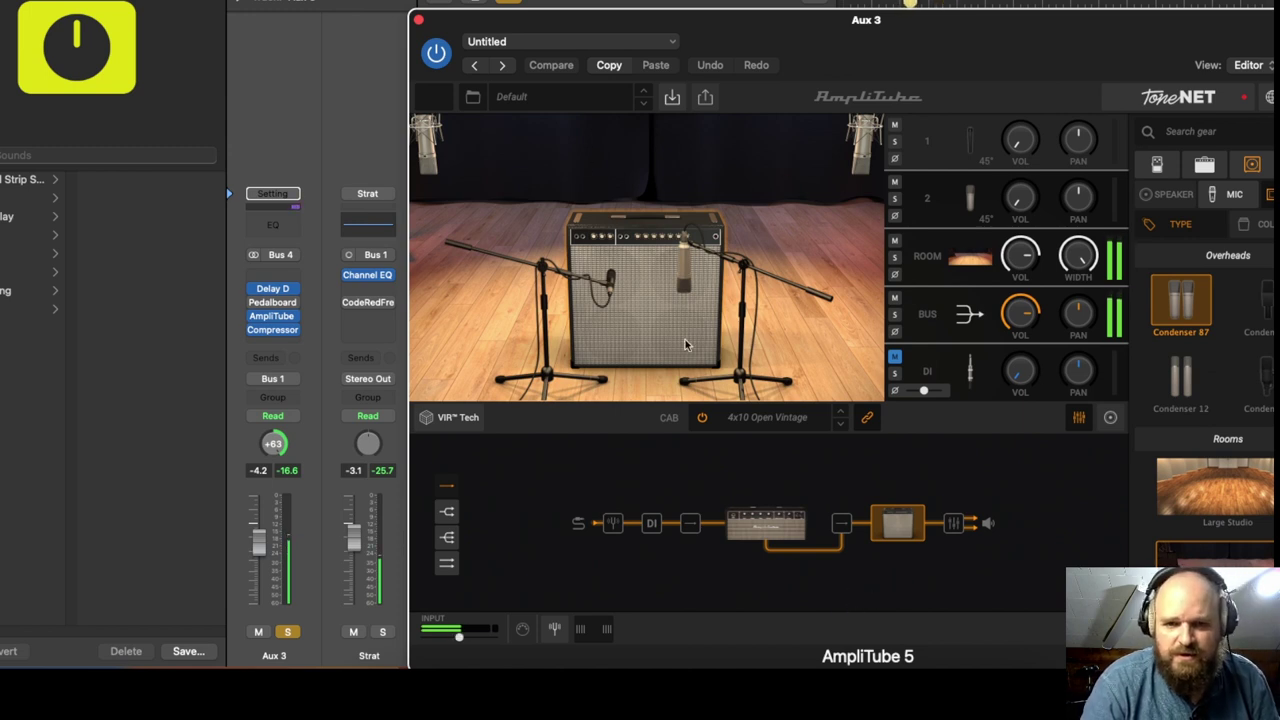
# Close Aux 3's AmpliTube, glance at its 1/4 Dotted Delay Designer, then close that too
pyautogui.click(420, 22)
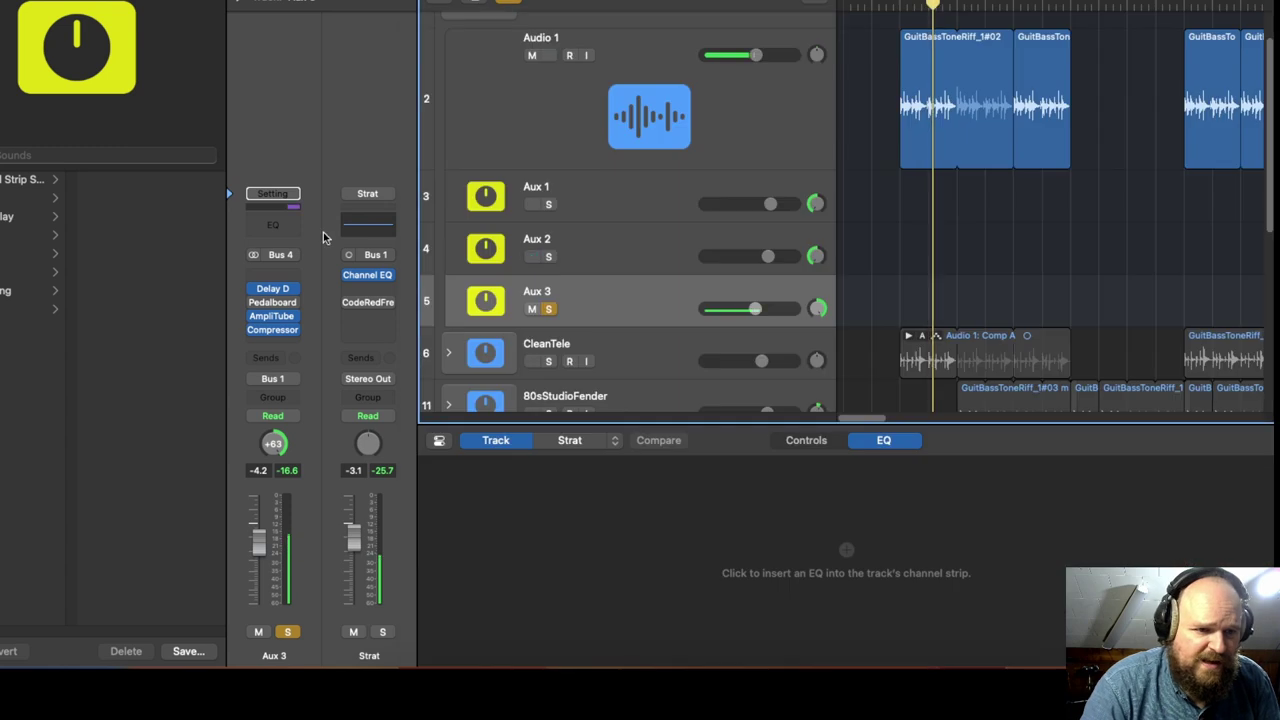
pyautogui.click(273, 291)
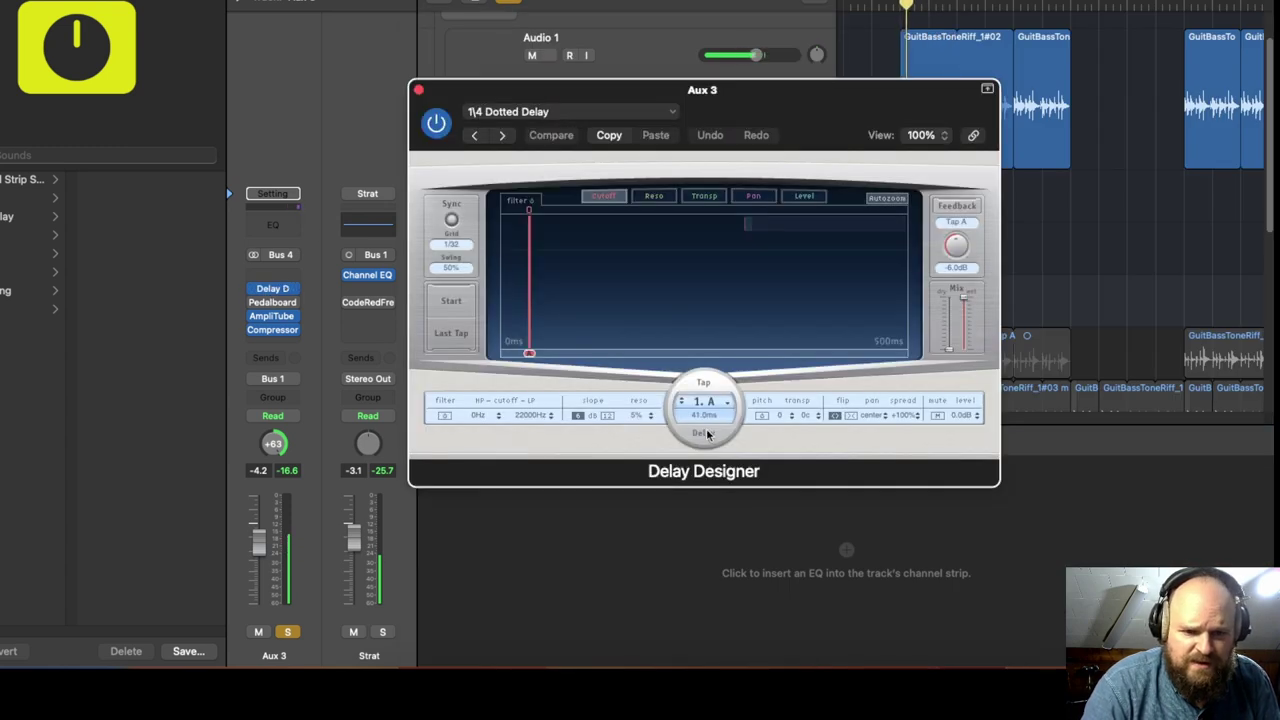
pyautogui.click(418, 89)
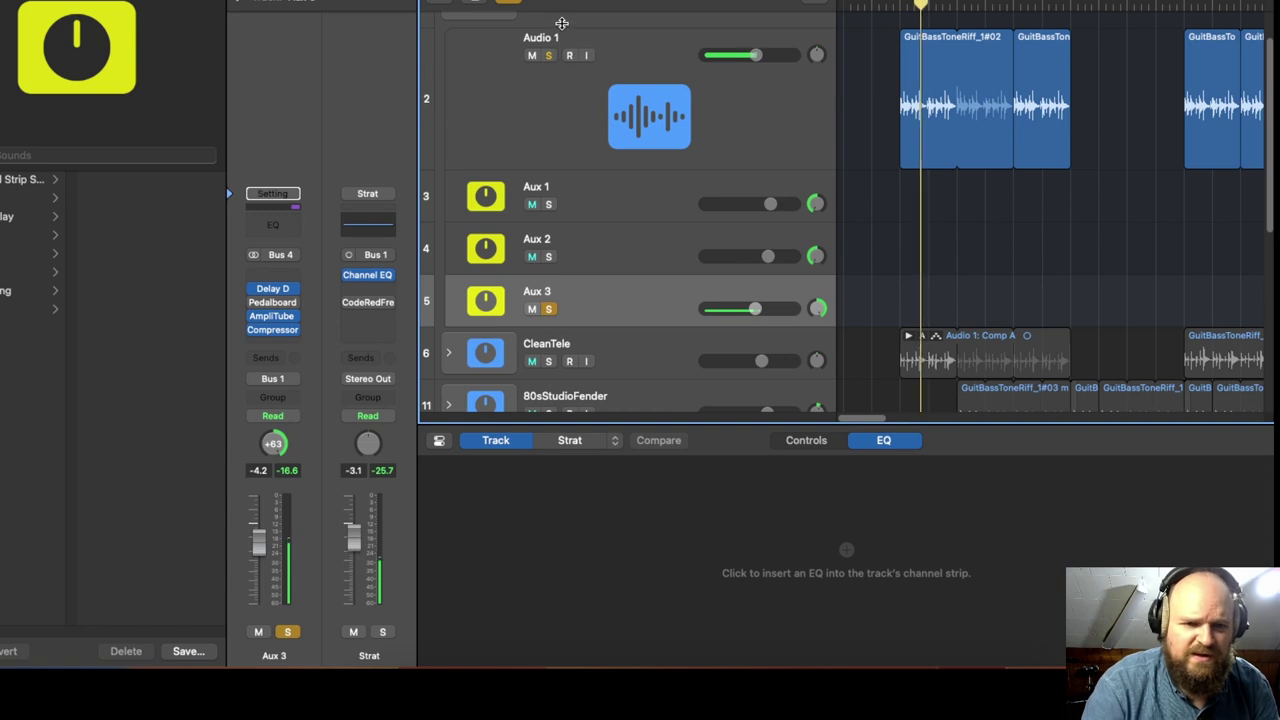
# Solo the CleanTele track to audition it, then collapse the Strat track stack
pyautogui.click(562, 20)
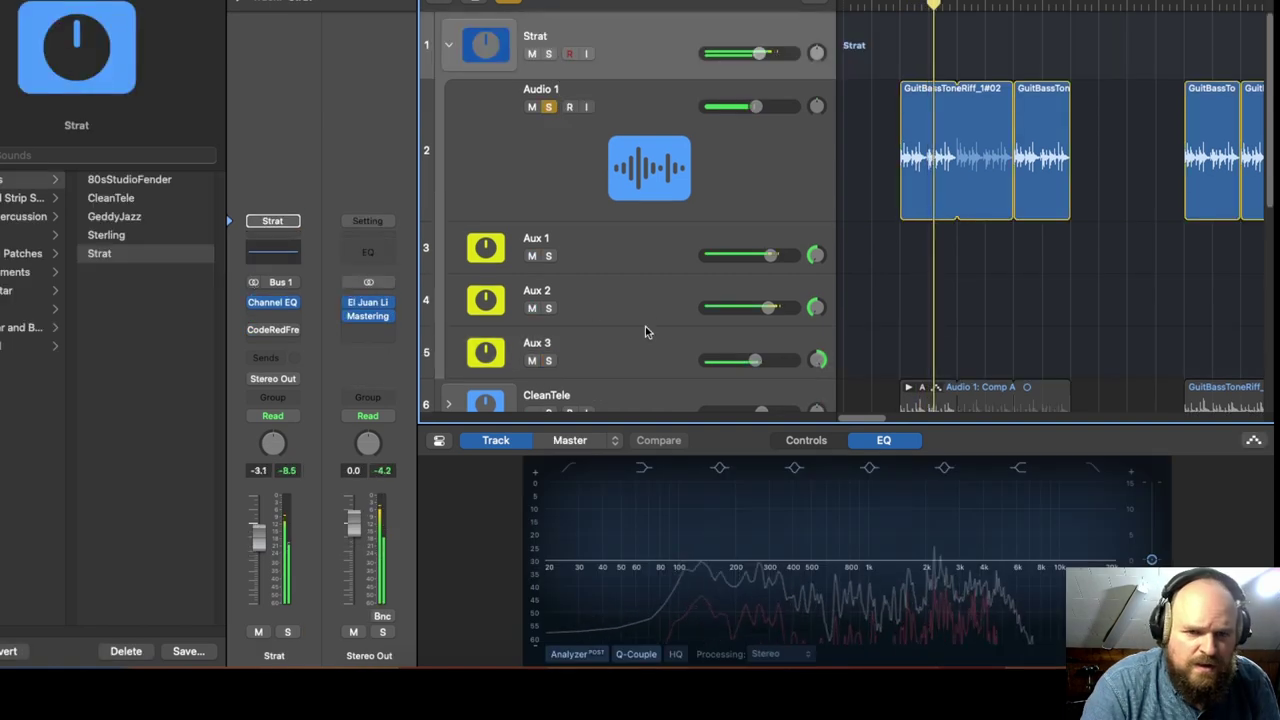
pyautogui.scroll(-3, 650, 320)
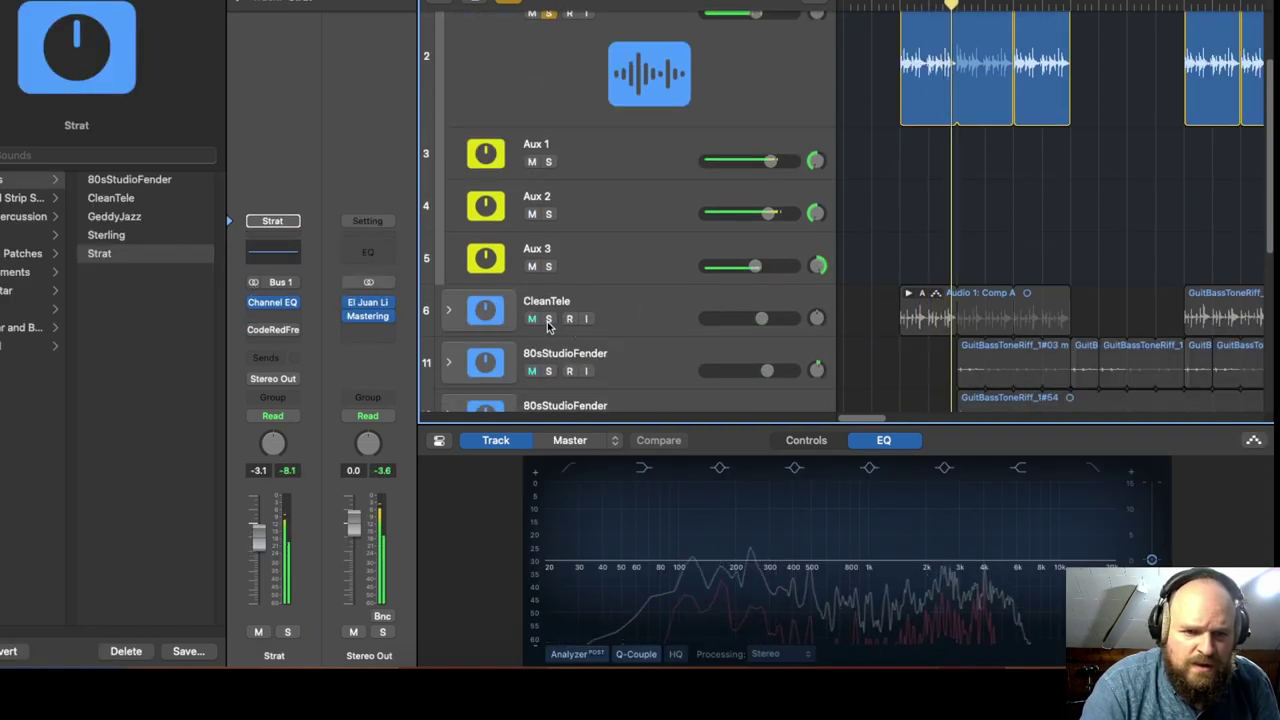
pyautogui.press('s')
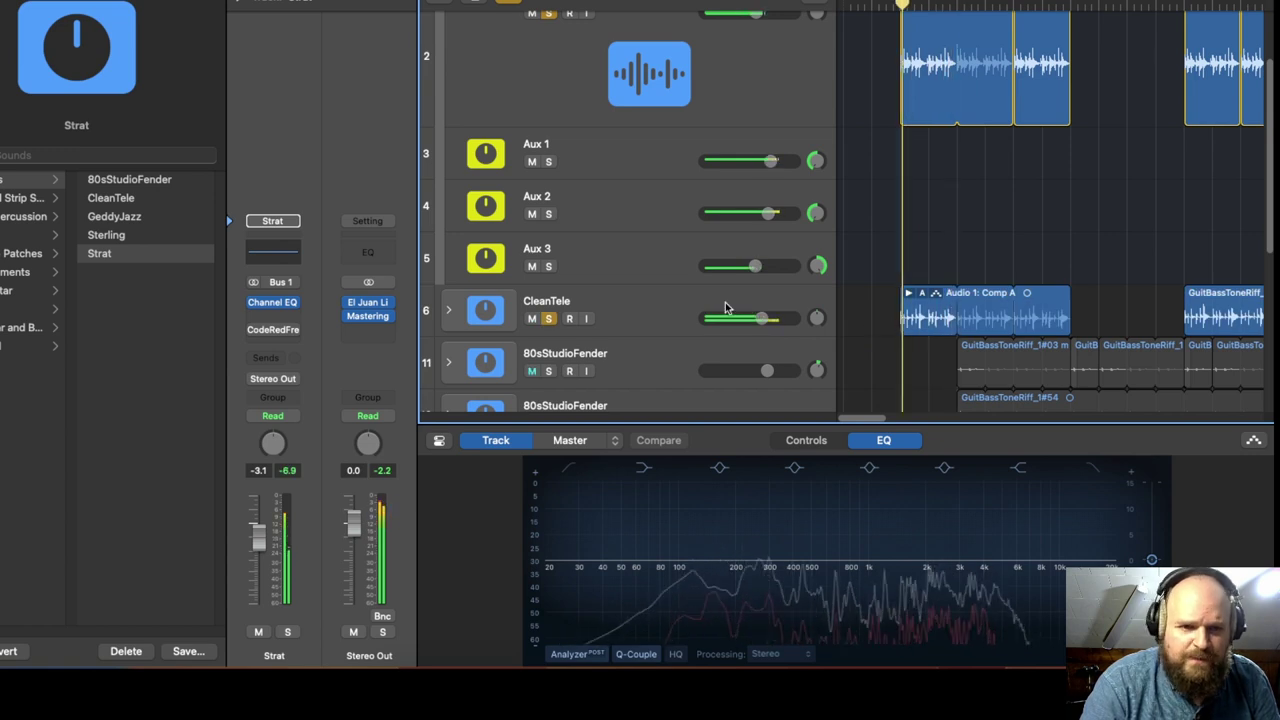
pyautogui.scroll(3, 660, 326)
pyautogui.scroll(-2, 663, 324)
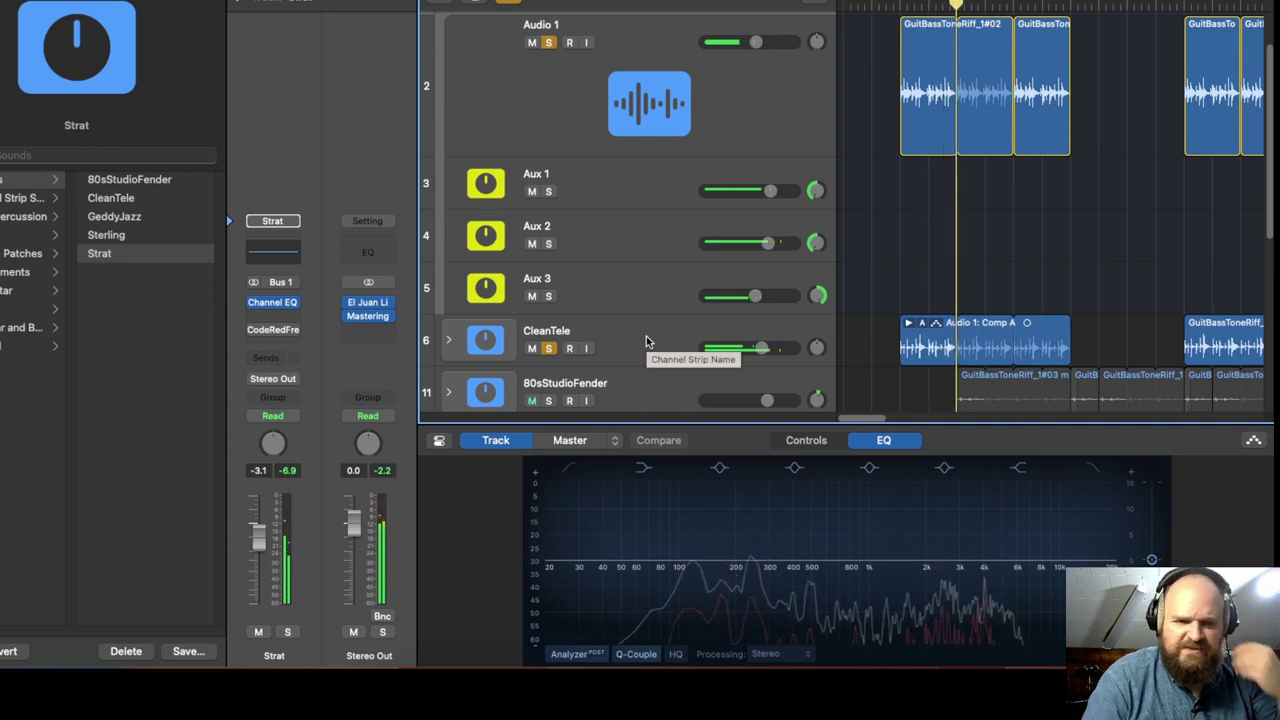
pyautogui.scroll(2, 645, 344)
pyautogui.click(448, 44)
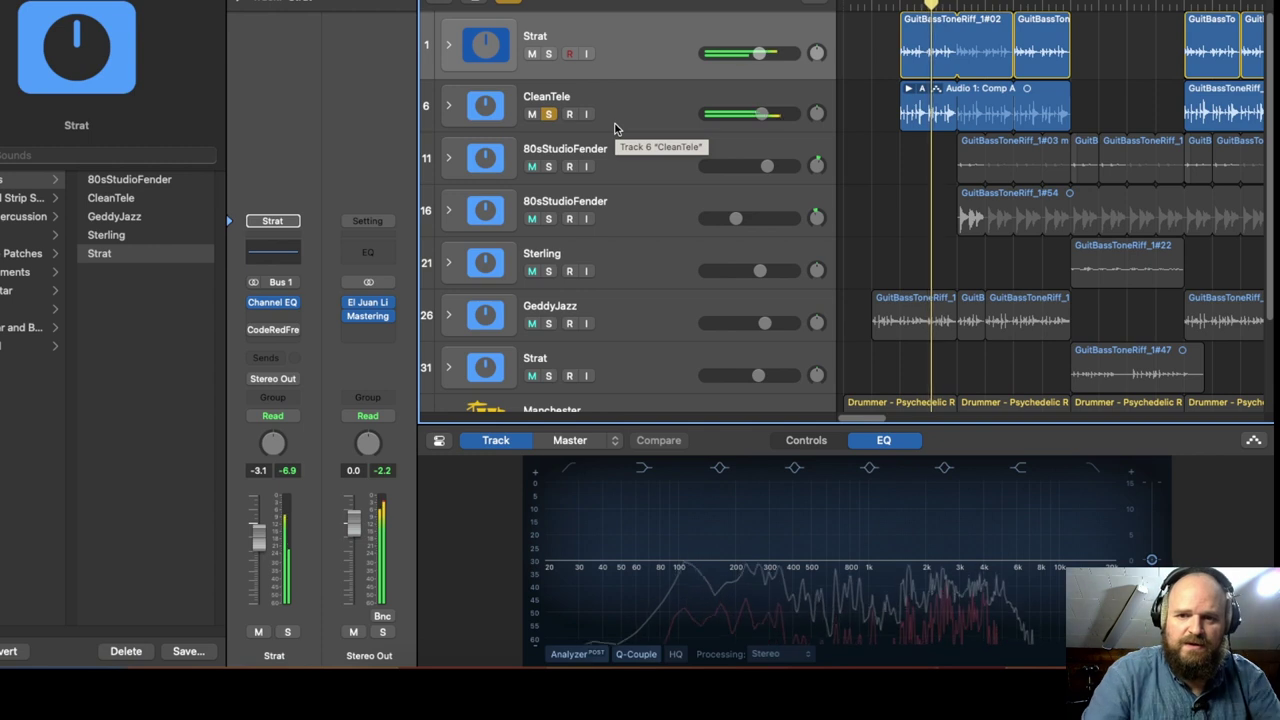
# Solo and expand the GeddyJazz stack, then start playback to audition it
pyautogui.scroll(-1, 445, 258)
pyautogui.click(445, 258)
pyautogui.click(447, 254)
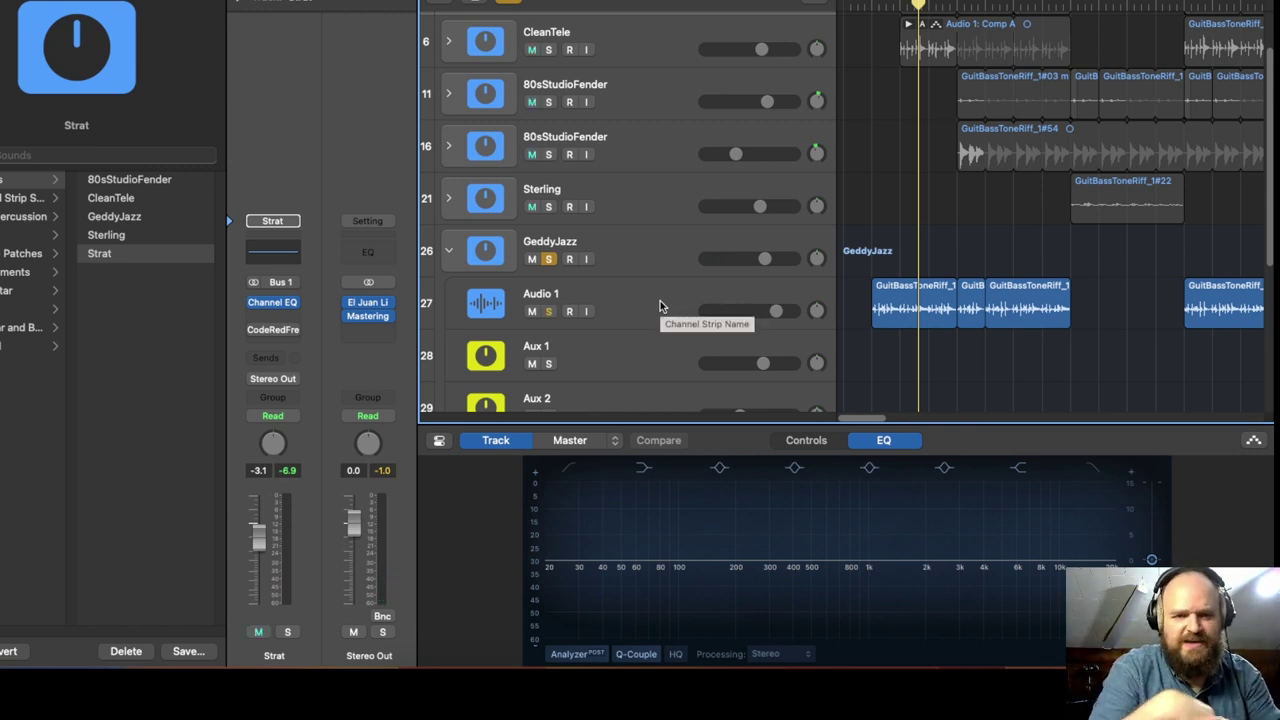
pyautogui.scroll(-5, 664, 305)
pyautogui.scroll(-1, 672, 320)
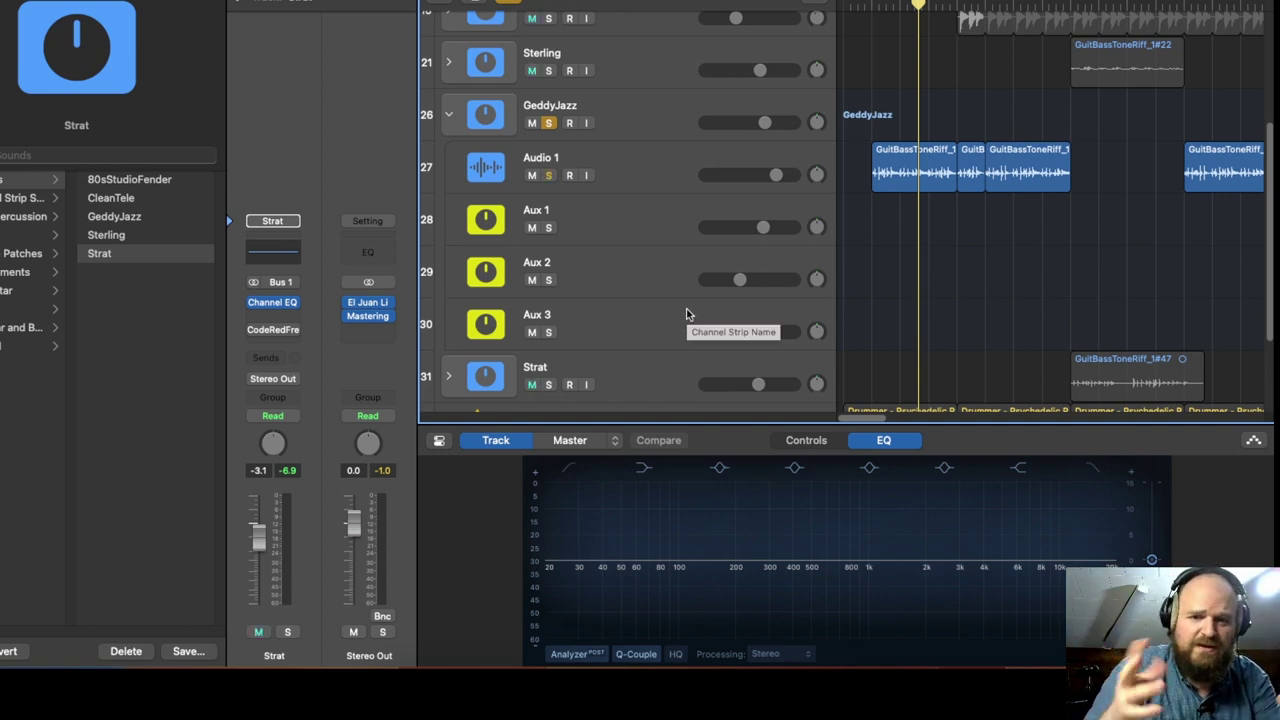
pyautogui.press('space')
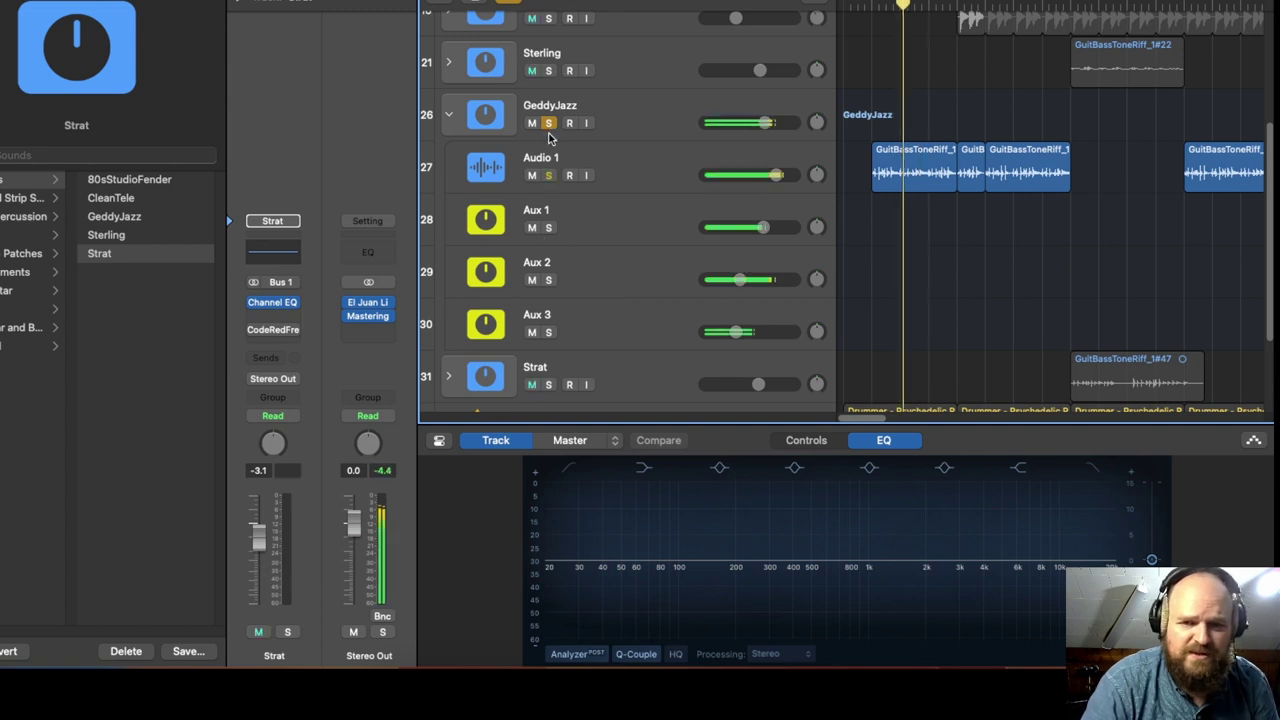
# Solo GeddyJazz Aux 1, Aux 2 and Aux 3 one at a time, then clear the solos
pyautogui.click(547, 228)
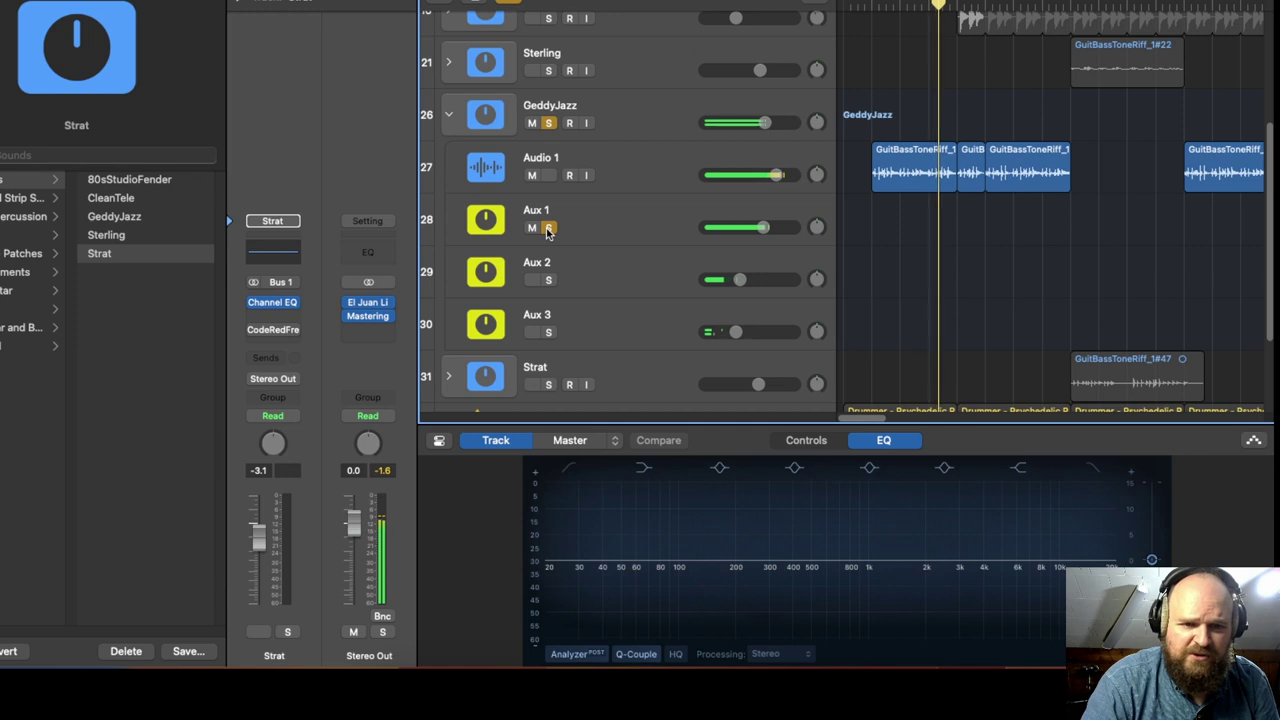
pyautogui.click(547, 228)
pyautogui.click(549, 280)
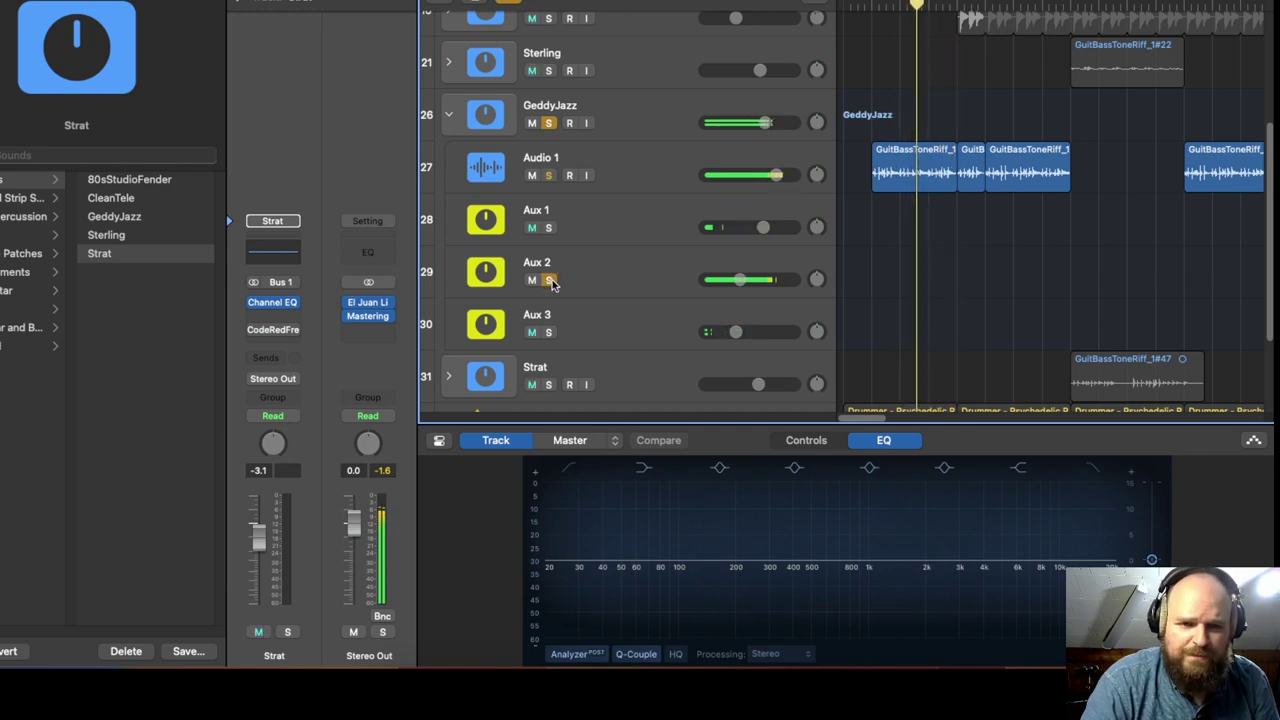
pyautogui.click(548, 281)
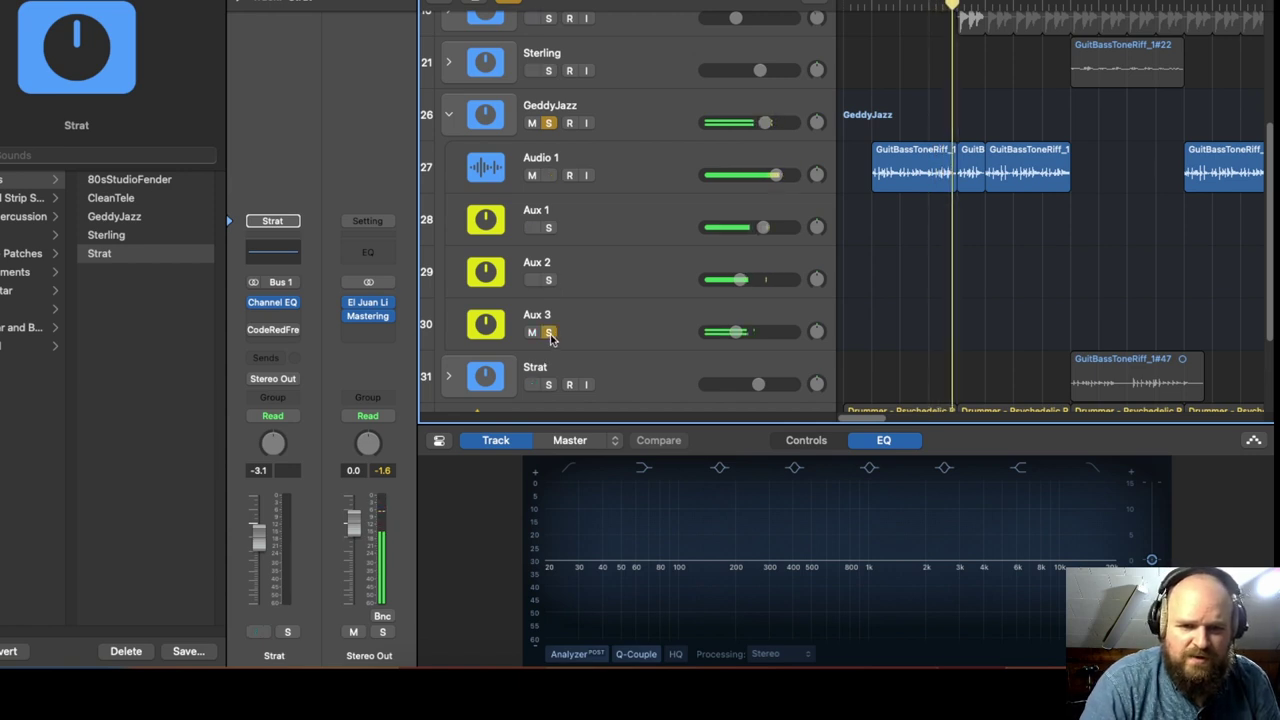
pyautogui.click(548, 332)
pyautogui.click(532, 332)
pyautogui.click(532, 228)
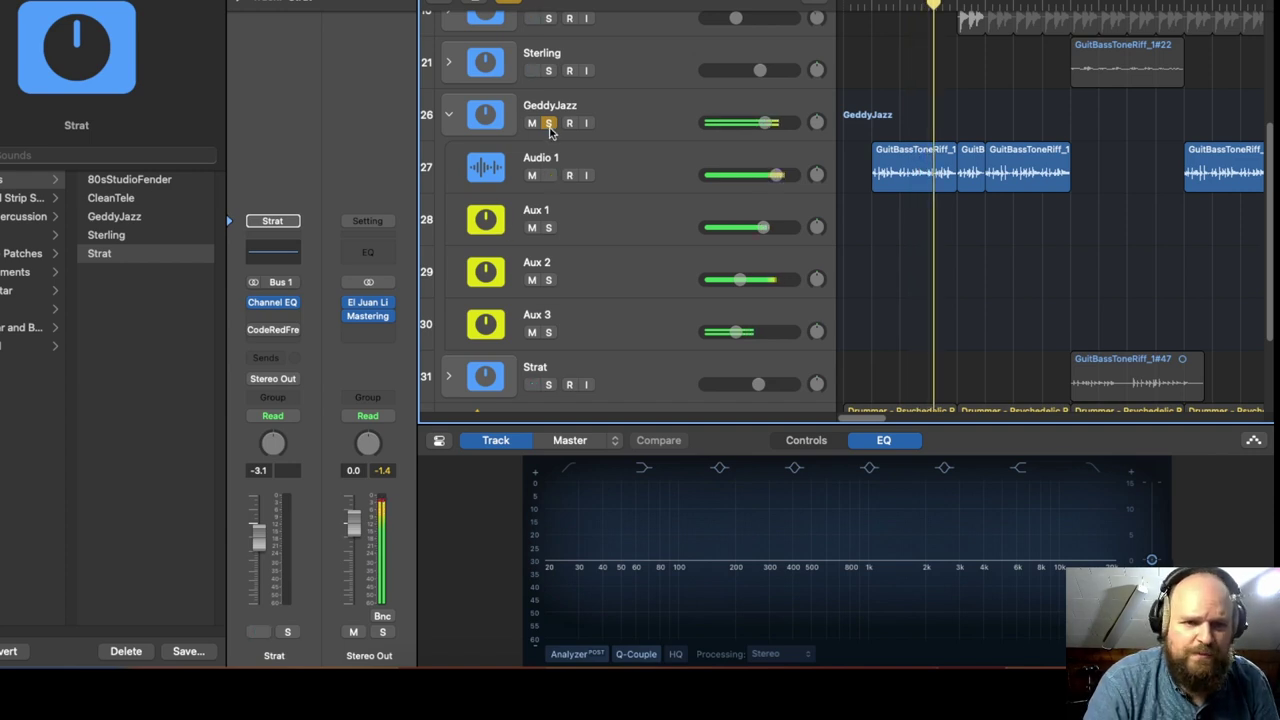
pyautogui.scroll(-5, 556, 175)
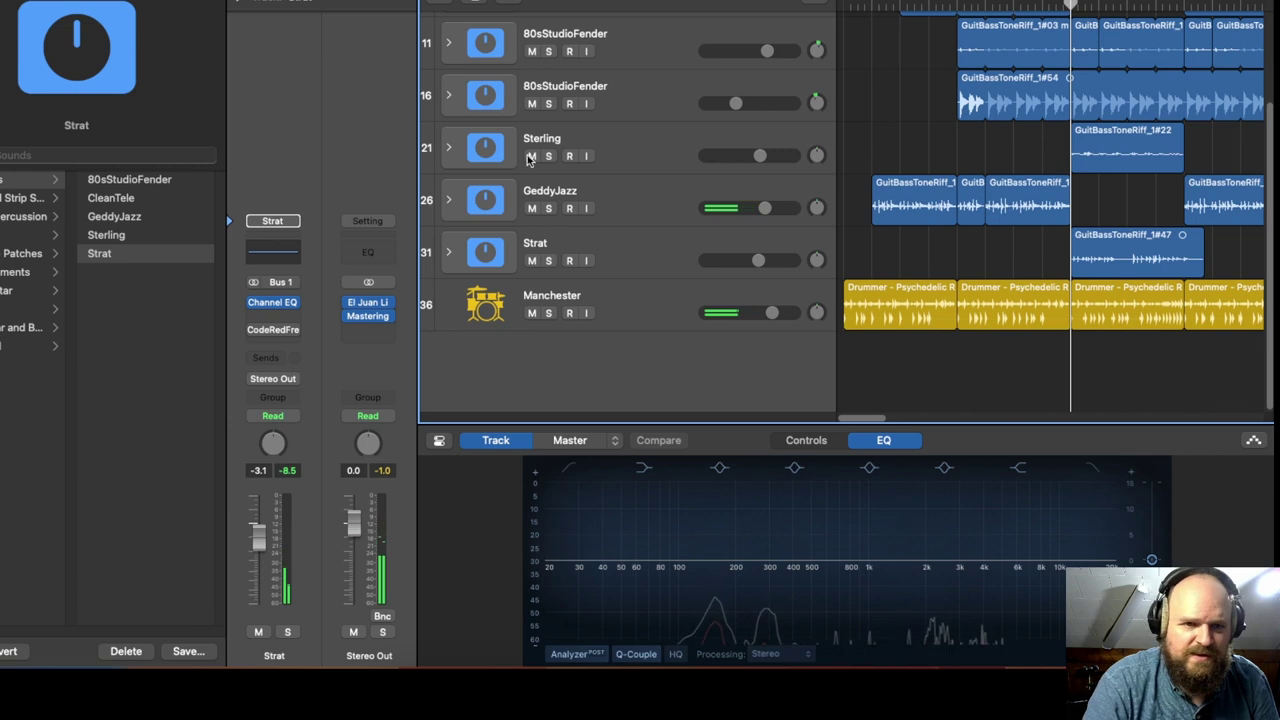
# Solo the 80sStudioFender tracks and expand the stack to reveal its aux tracks
pyautogui.scroll(1, 530, 160)
pyautogui.click(548, 110)
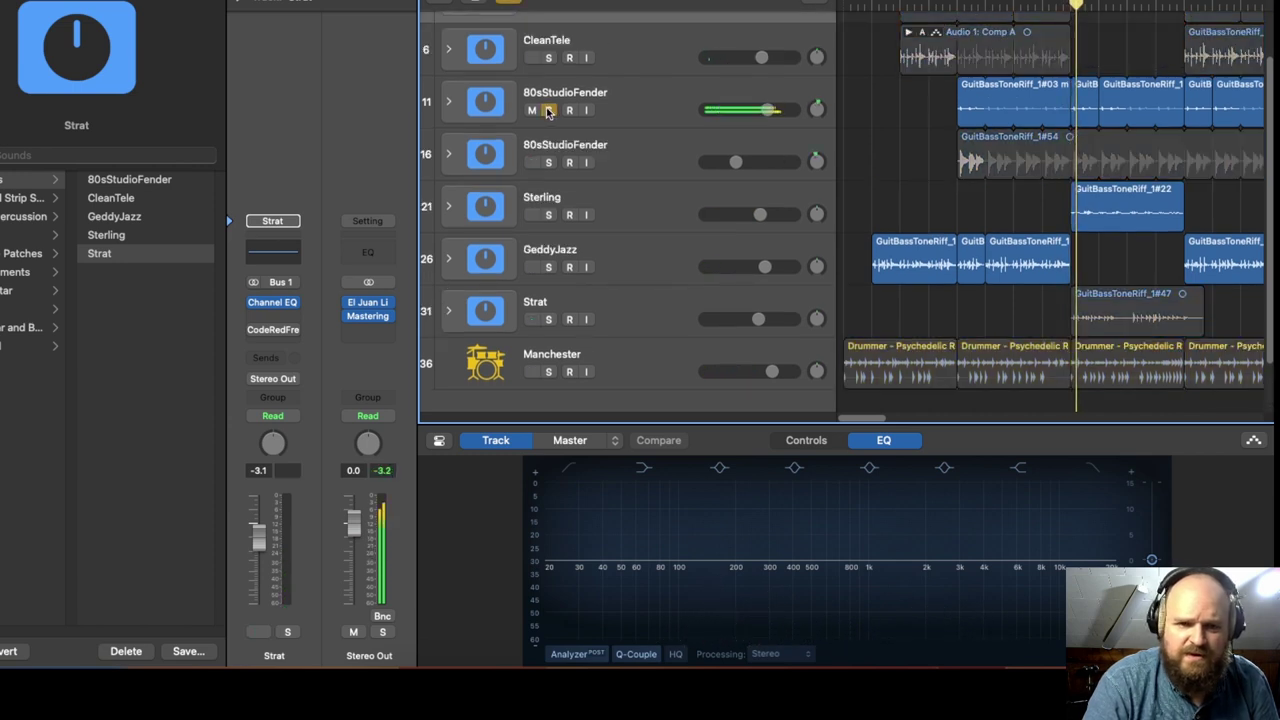
pyautogui.click(548, 162)
pyautogui.click(448, 101)
pyautogui.scroll(-1, 530, 150)
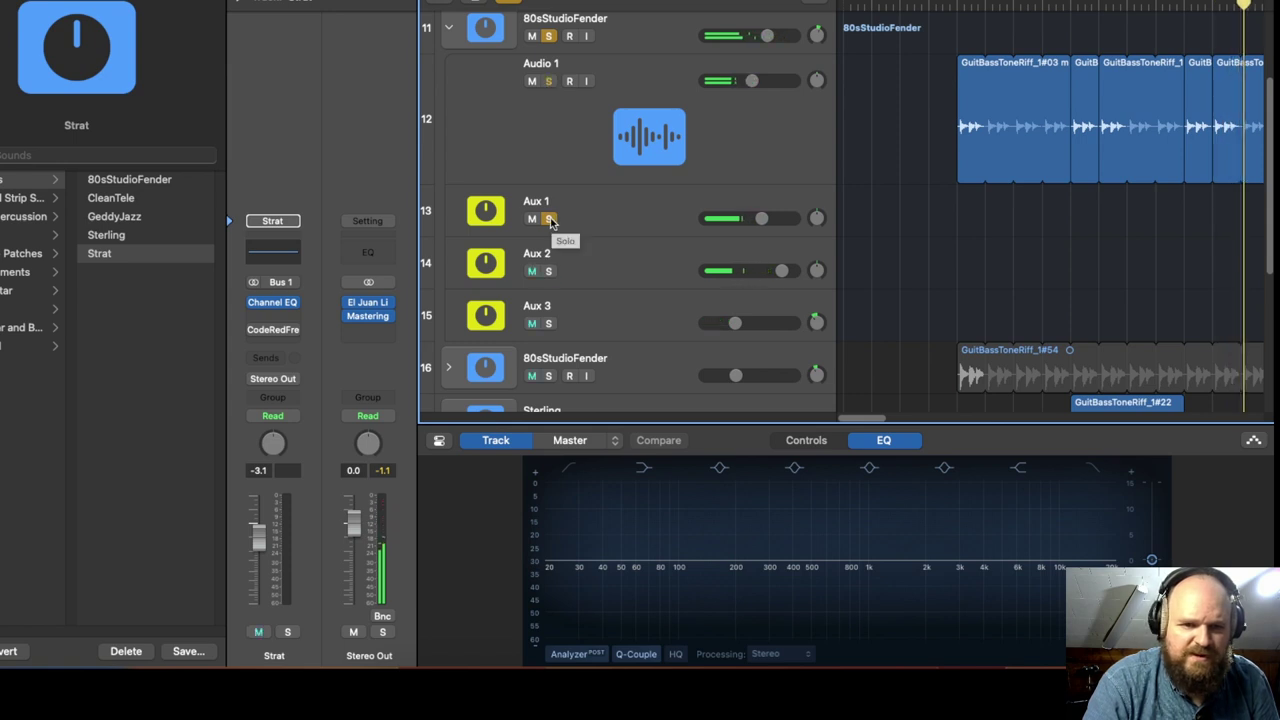
# Solo Aux 2 and Aux 3, clear the solos, and show Aux 1's Hi-Drive and chorus pedalboard
pyautogui.click(548, 271)
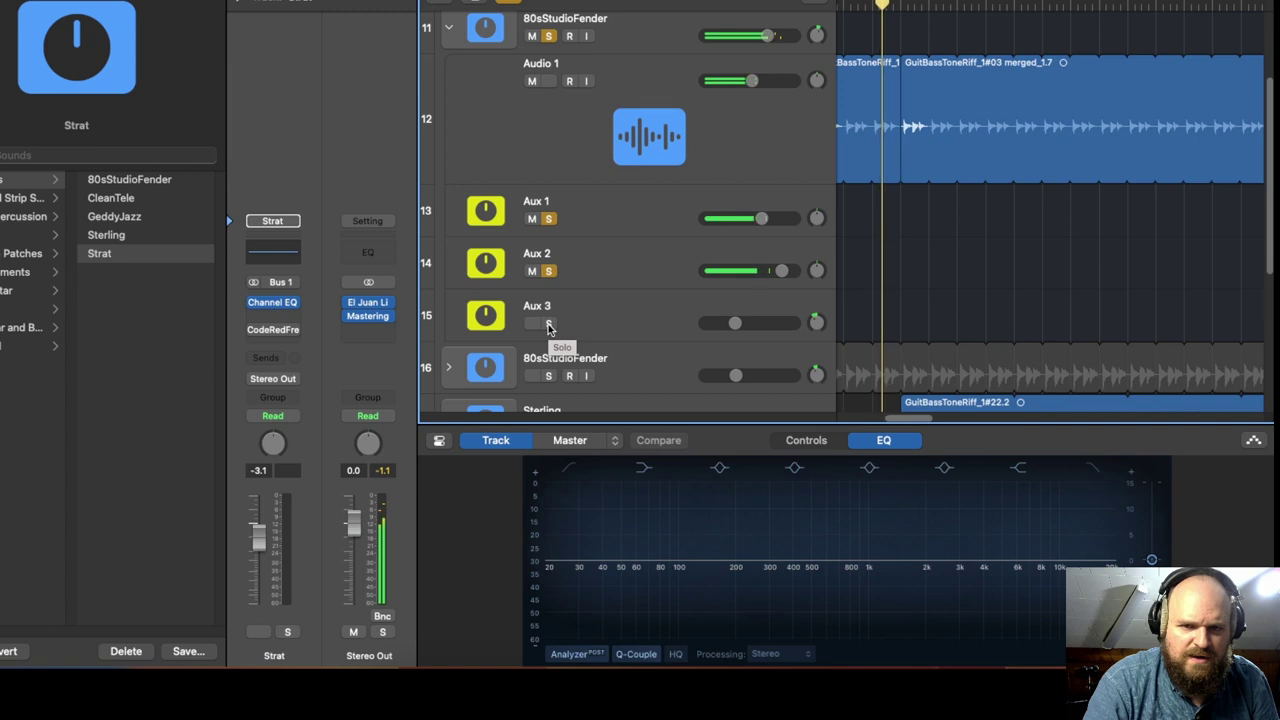
pyautogui.click(548, 324)
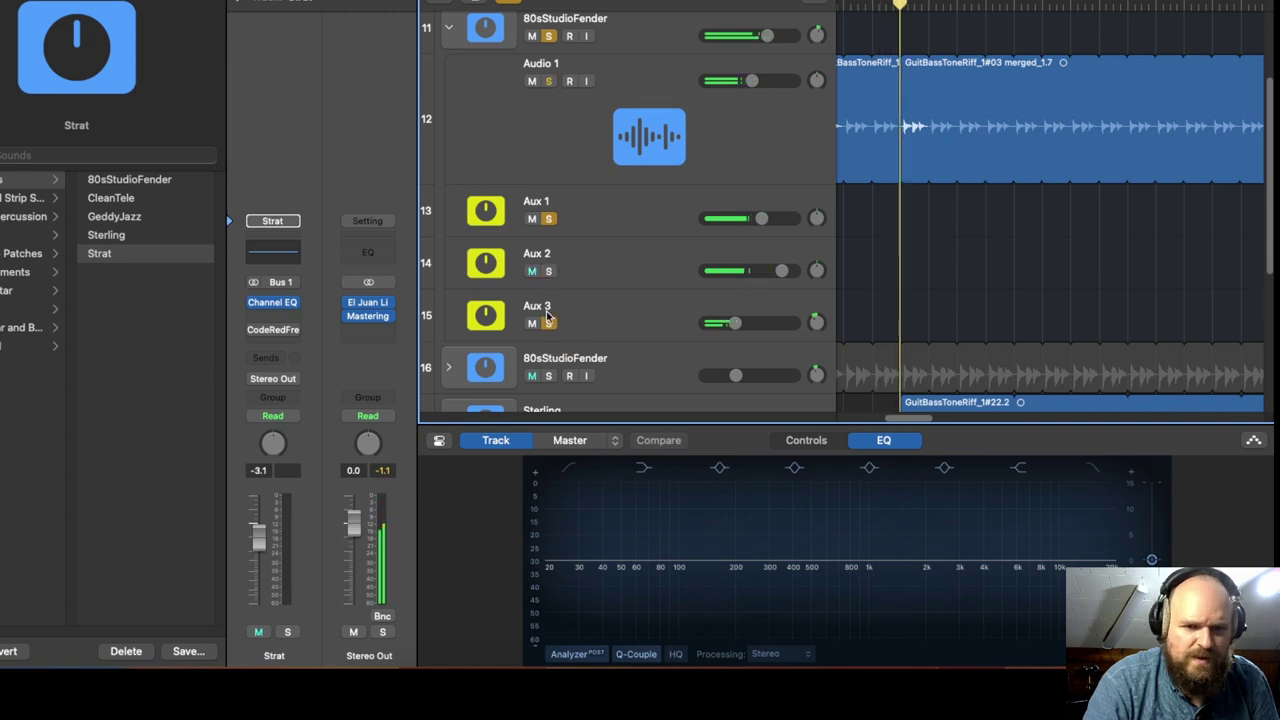
pyautogui.click(553, 318)
pyautogui.click(275, 303)
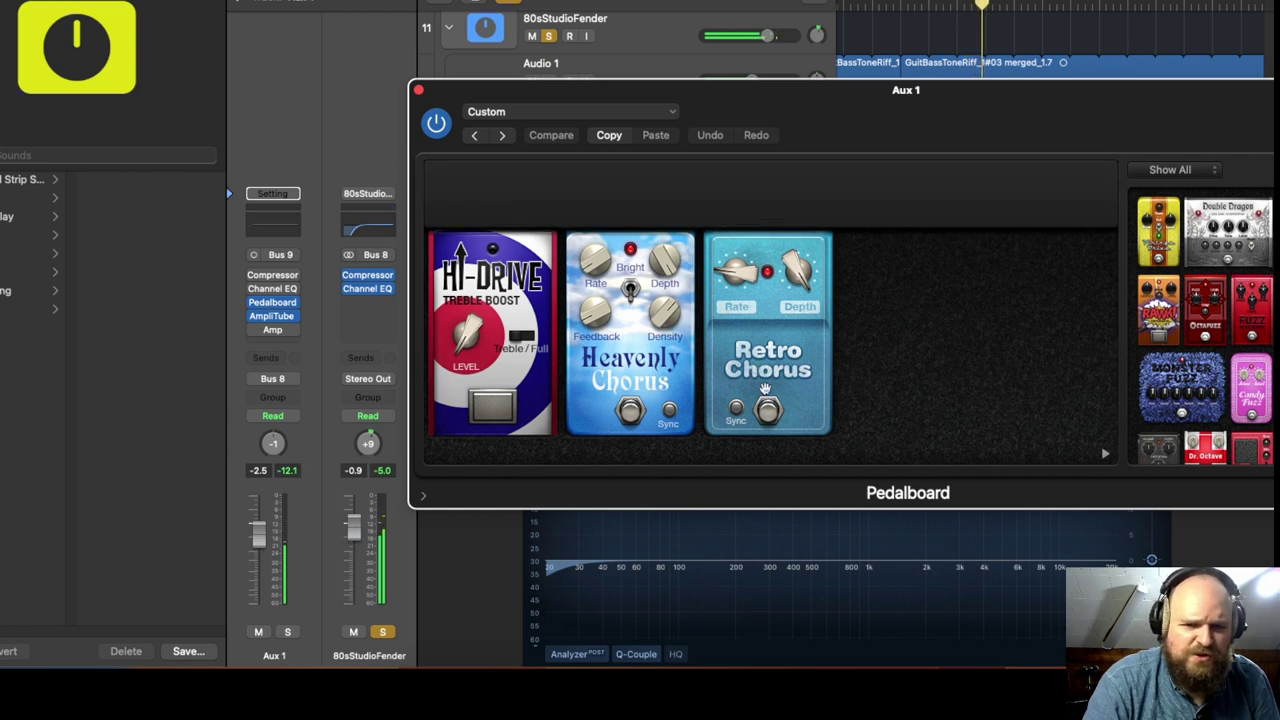
# Close Aux 1's pedalboard, audition Aux 1 briefly, then solo and select Aux 2
pyautogui.click(418, 90)
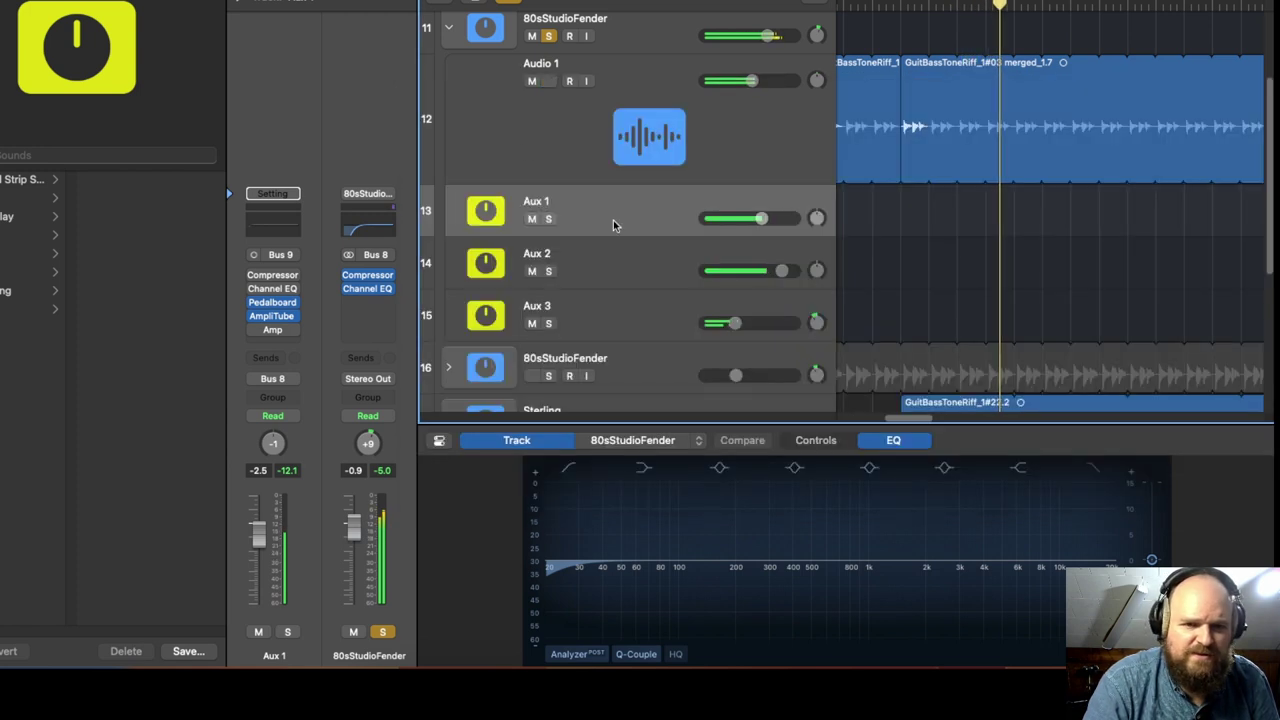
pyautogui.click(548, 219)
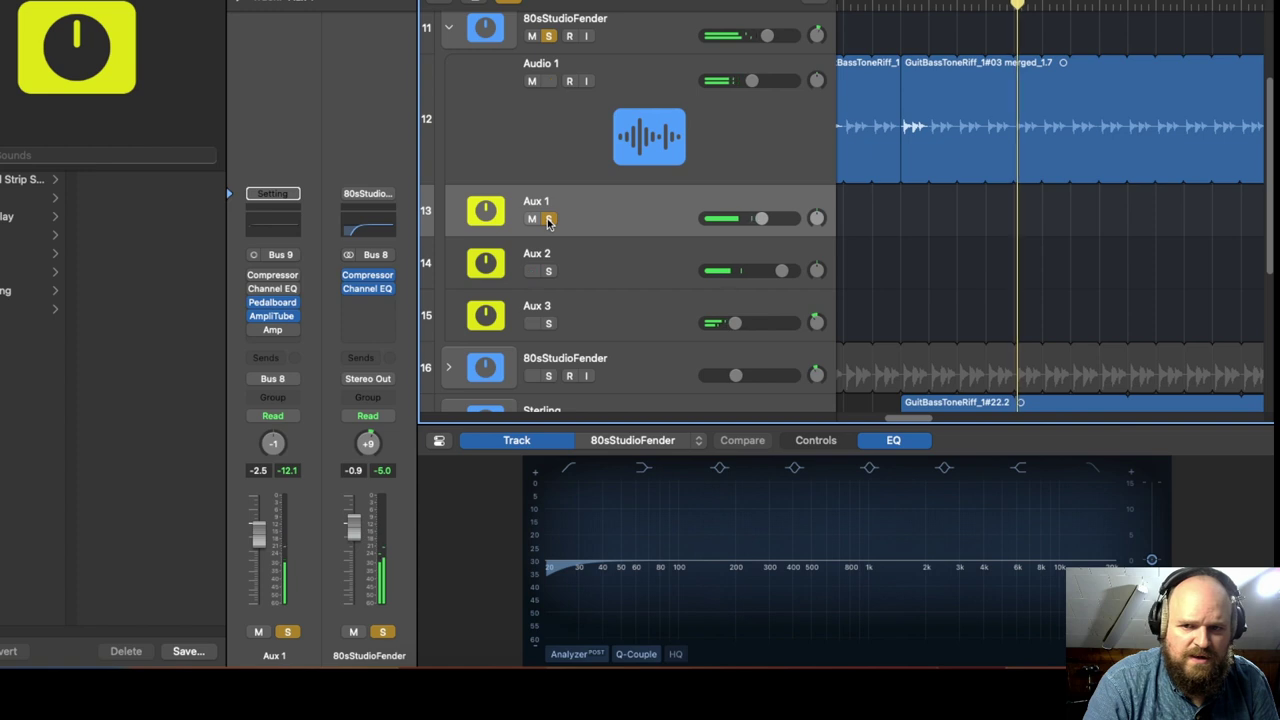
pyautogui.click(548, 219)
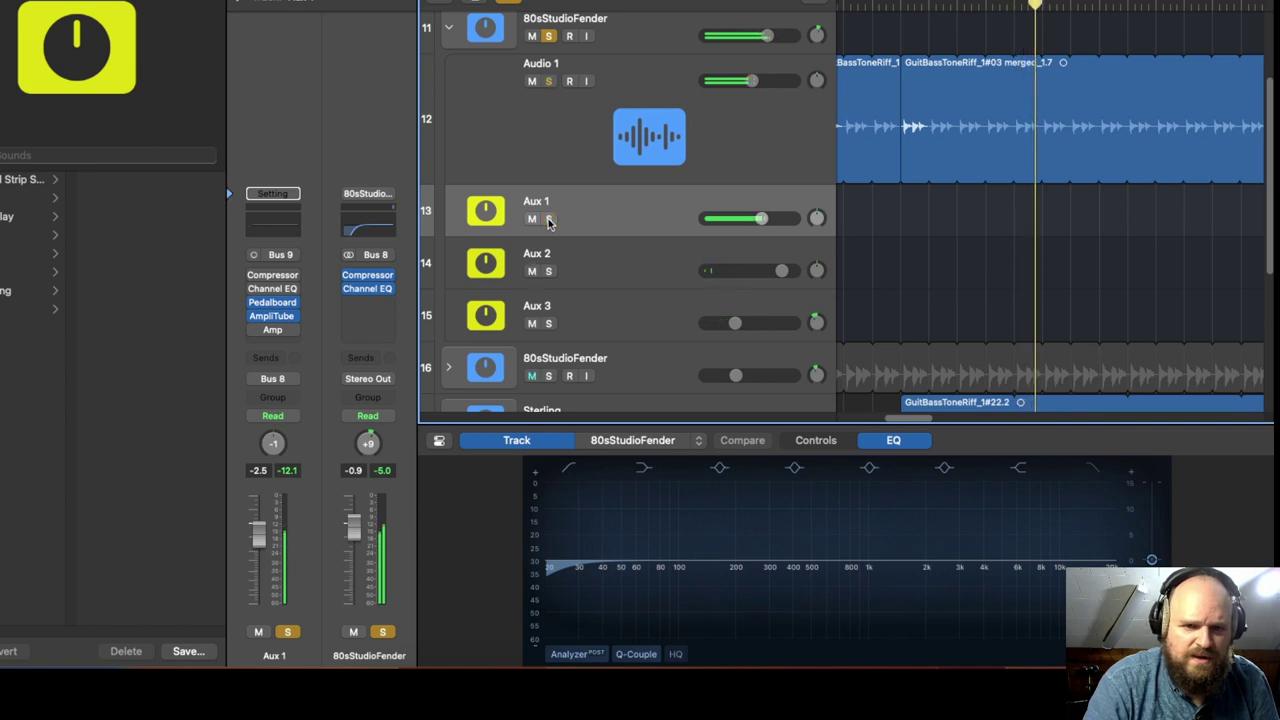
pyautogui.click(548, 271)
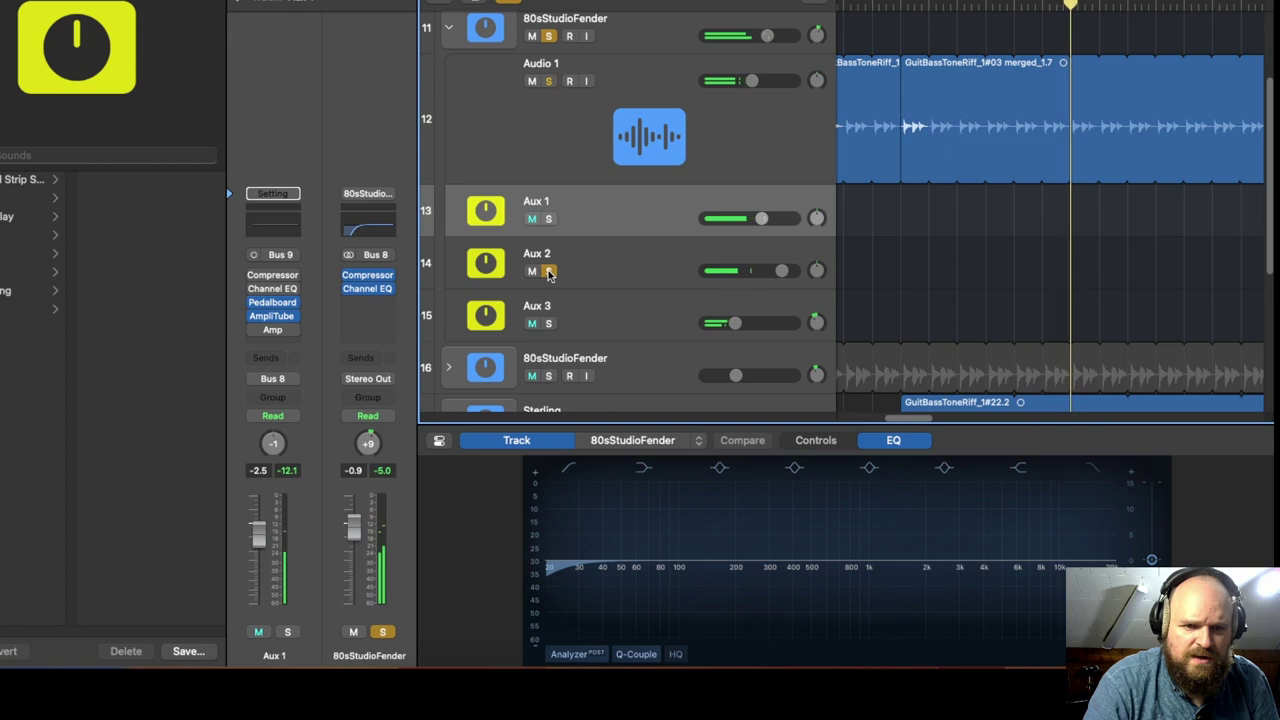
pyautogui.click(541, 254)
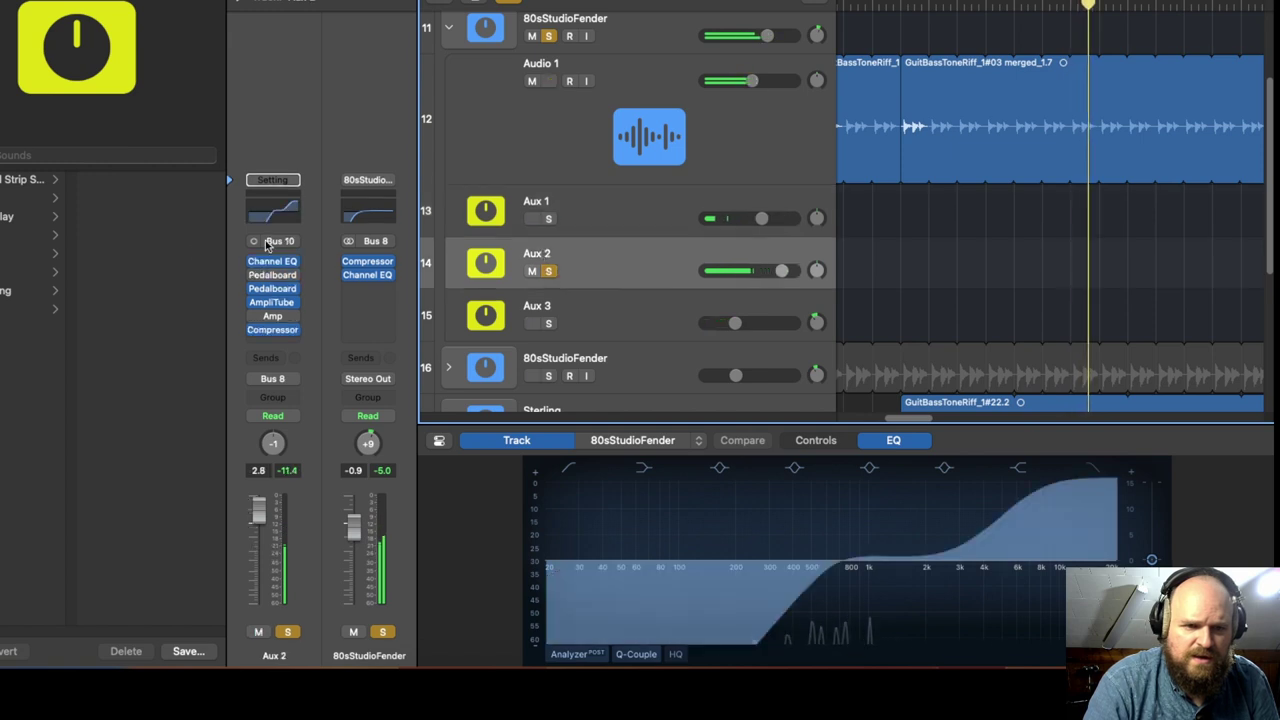
# Check Aux 2's delay pedalboard, then view its AmpliTube Tonex Bright Loud Clean amp
pyautogui.click(274, 288)
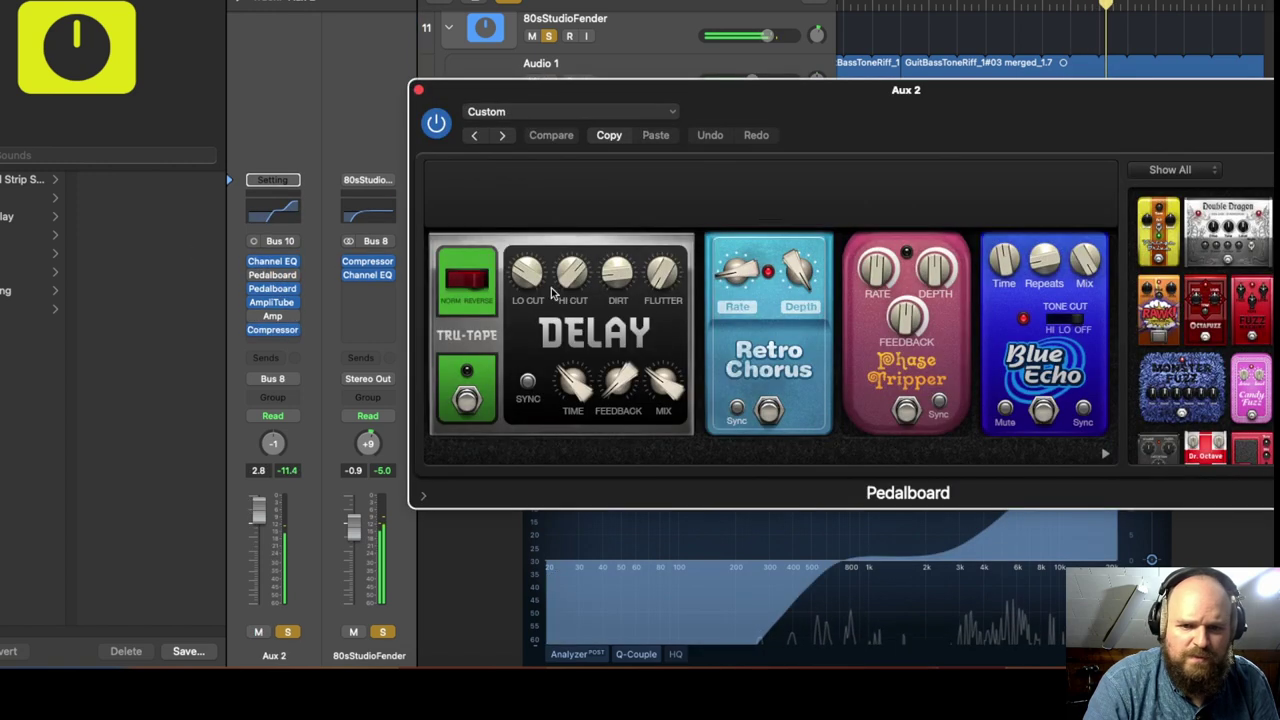
pyautogui.click(419, 92)
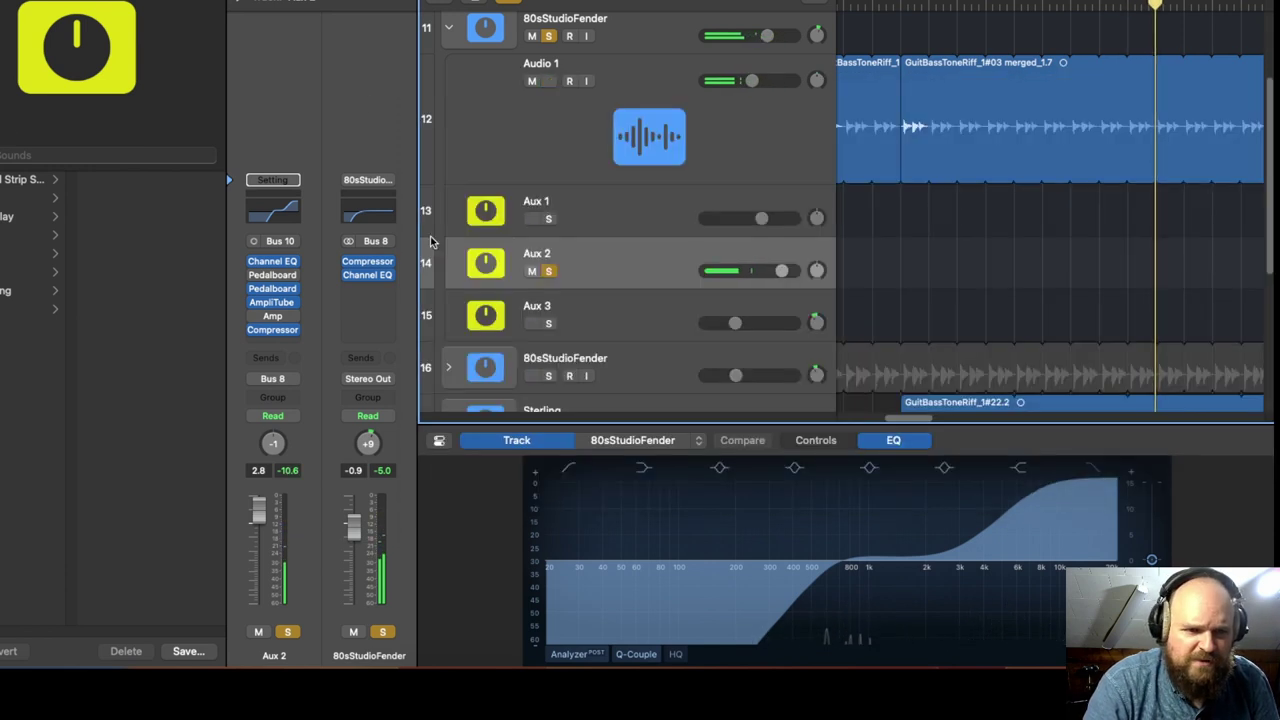
pyautogui.click(273, 304)
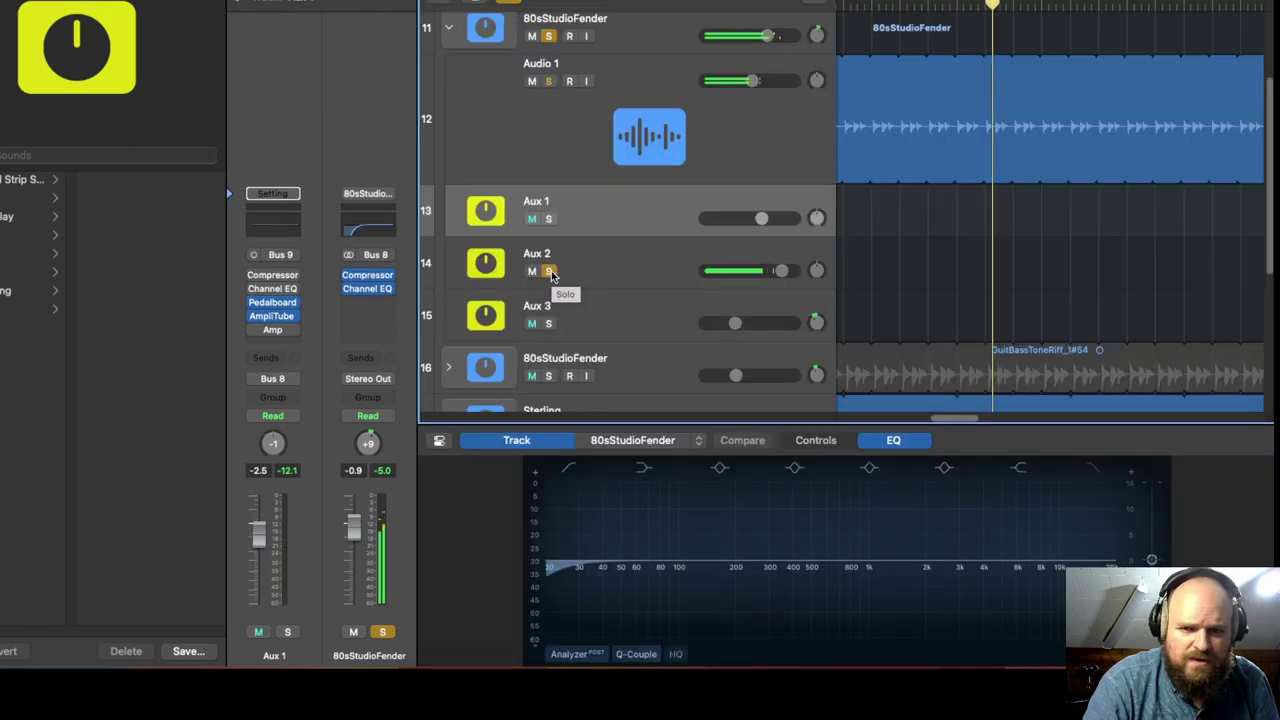
# Unsolo Aux 2 and the 80sStudioFender track, then collapse the 80sStudioFender stack
pyautogui.click(549, 272)
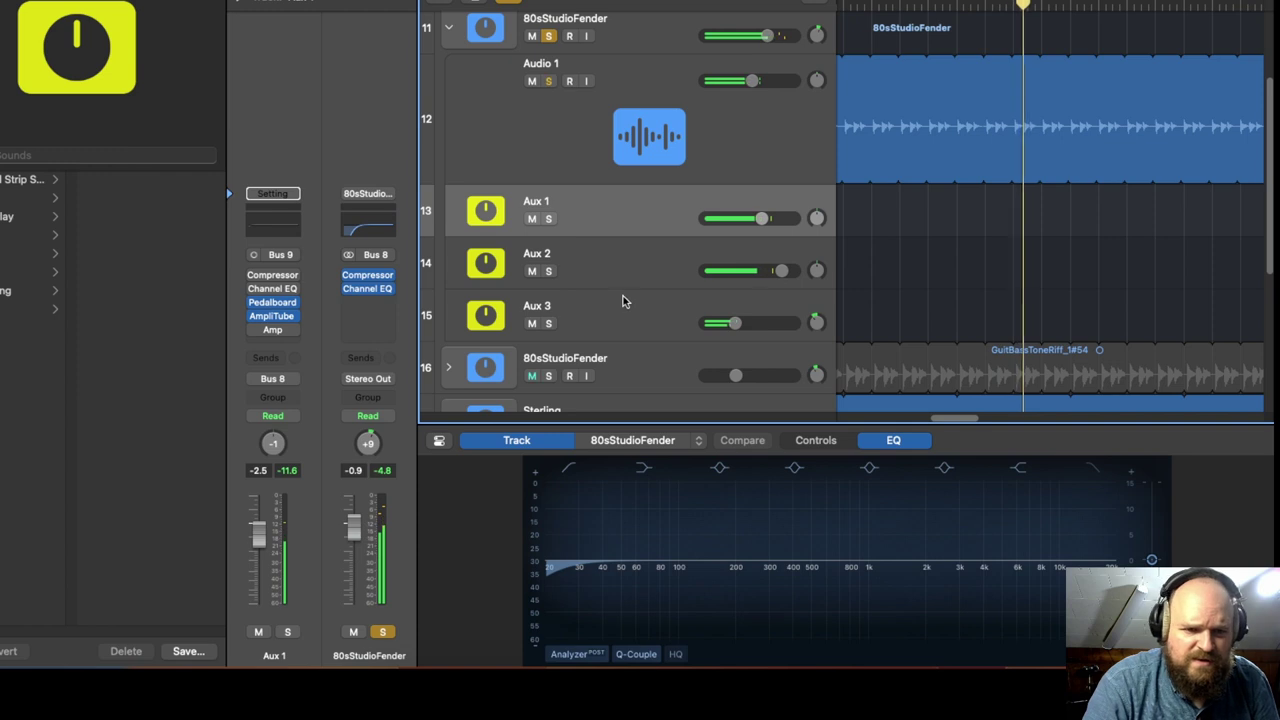
pyautogui.scroll(-1, 620, 298)
pyautogui.scroll(1, 633, 298)
pyautogui.scroll(1, 633, 298)
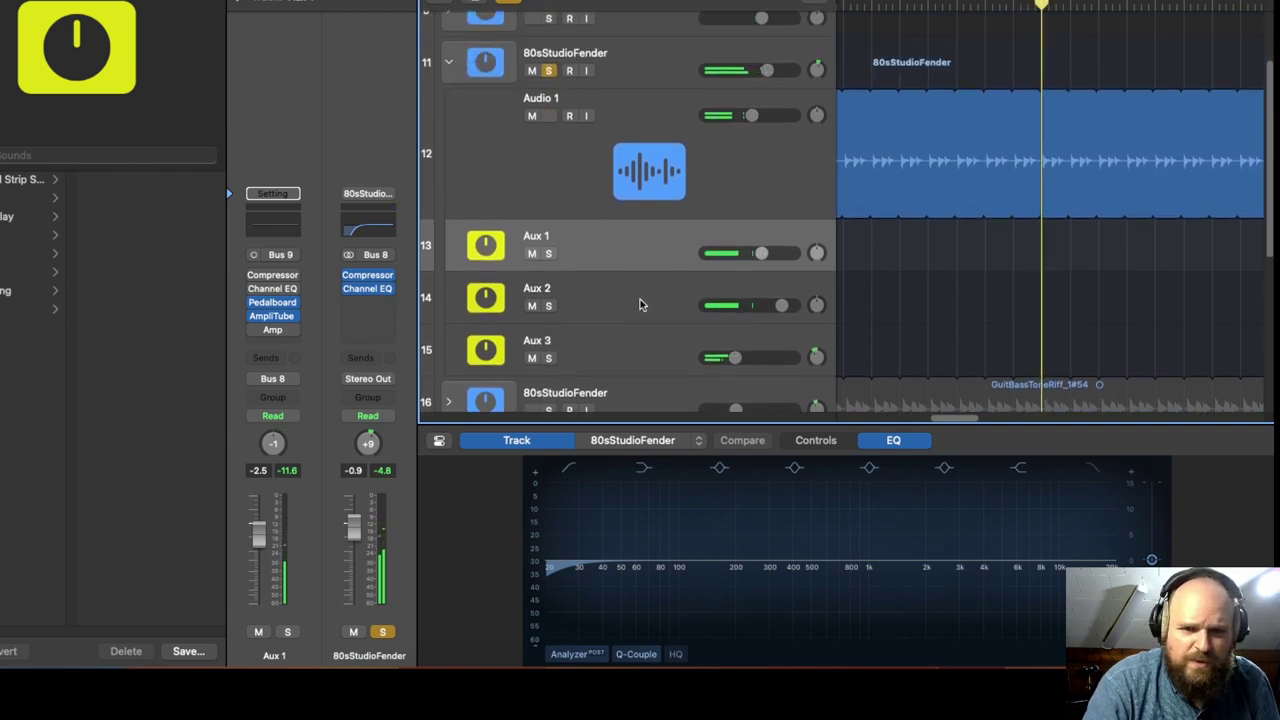
pyautogui.click(549, 71)
pyautogui.click(448, 62)
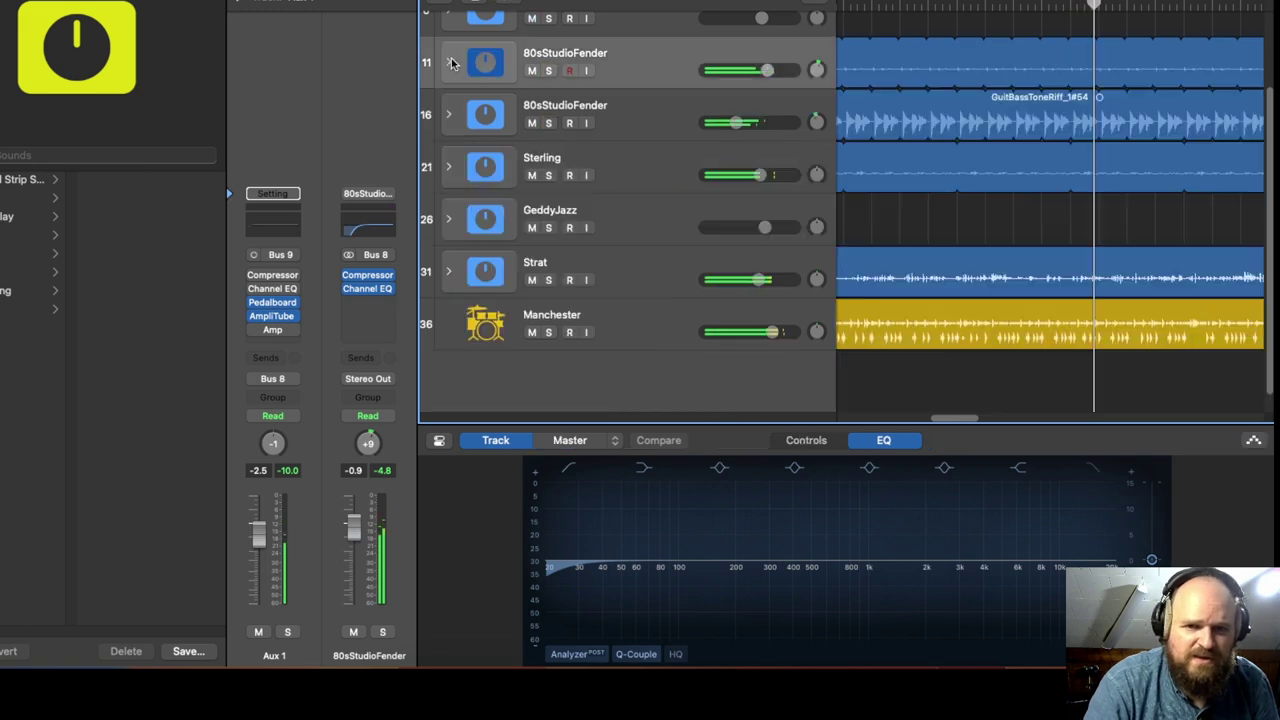
# Stop playback and bring the OBS recording window to the front
pyautogui.scroll(-2, 652, 180)
pyautogui.scroll(1, 640, 230)
pyautogui.scroll(3, 632, 283)
pyautogui.scroll(-3, 647, 285)
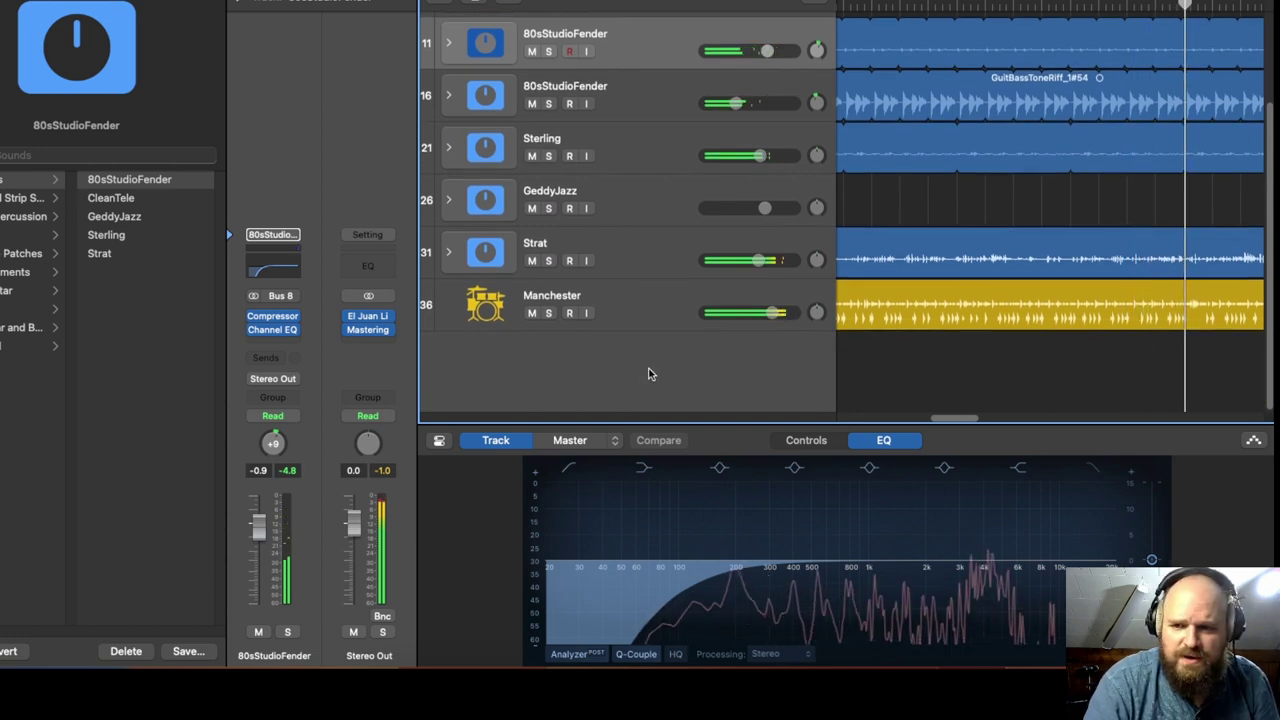
pyautogui.press('space')
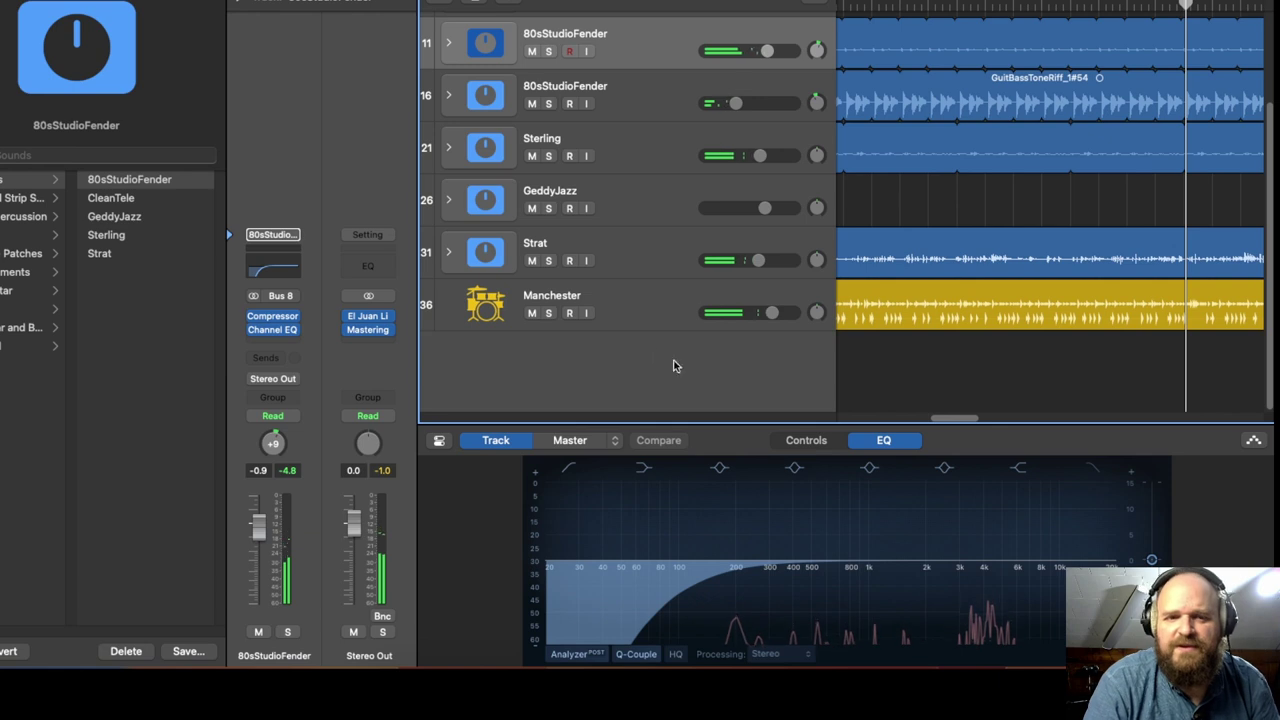
pyautogui.scroll(3, 683, 351)
pyautogui.scroll(-2, 680, 279)
pyautogui.scroll(2, 680, 279)
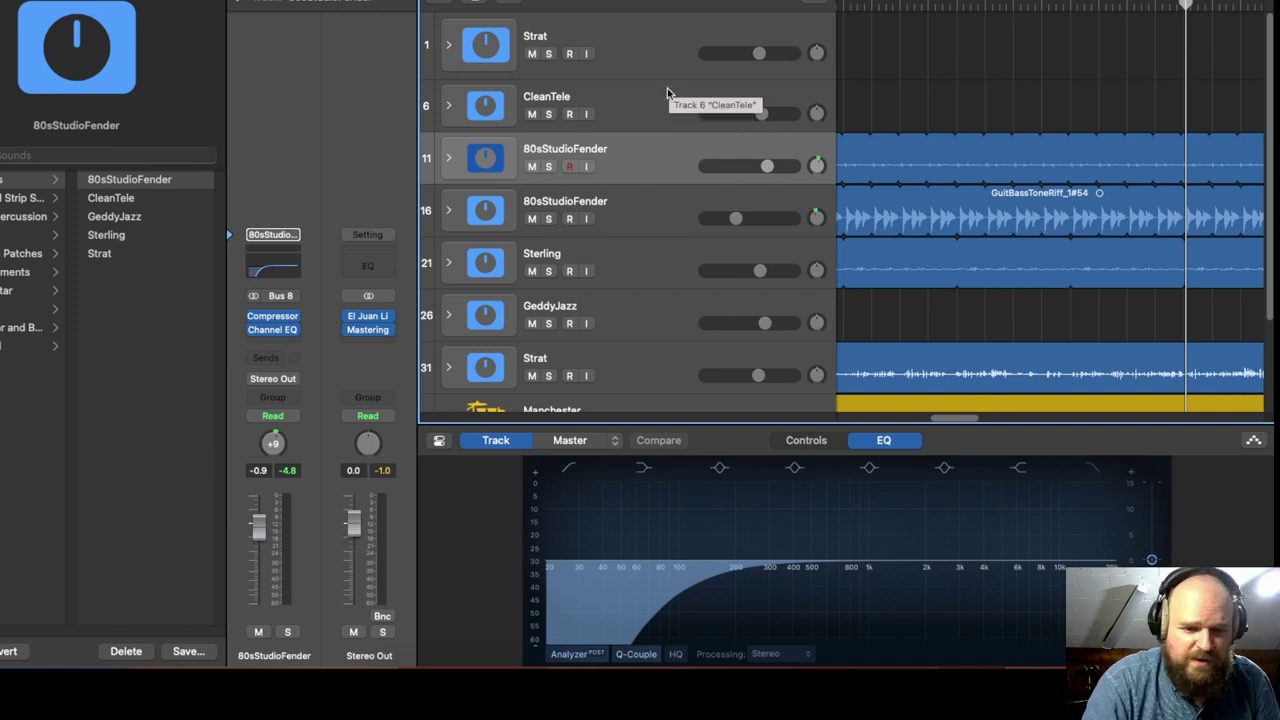
pyautogui.click(596, 664)
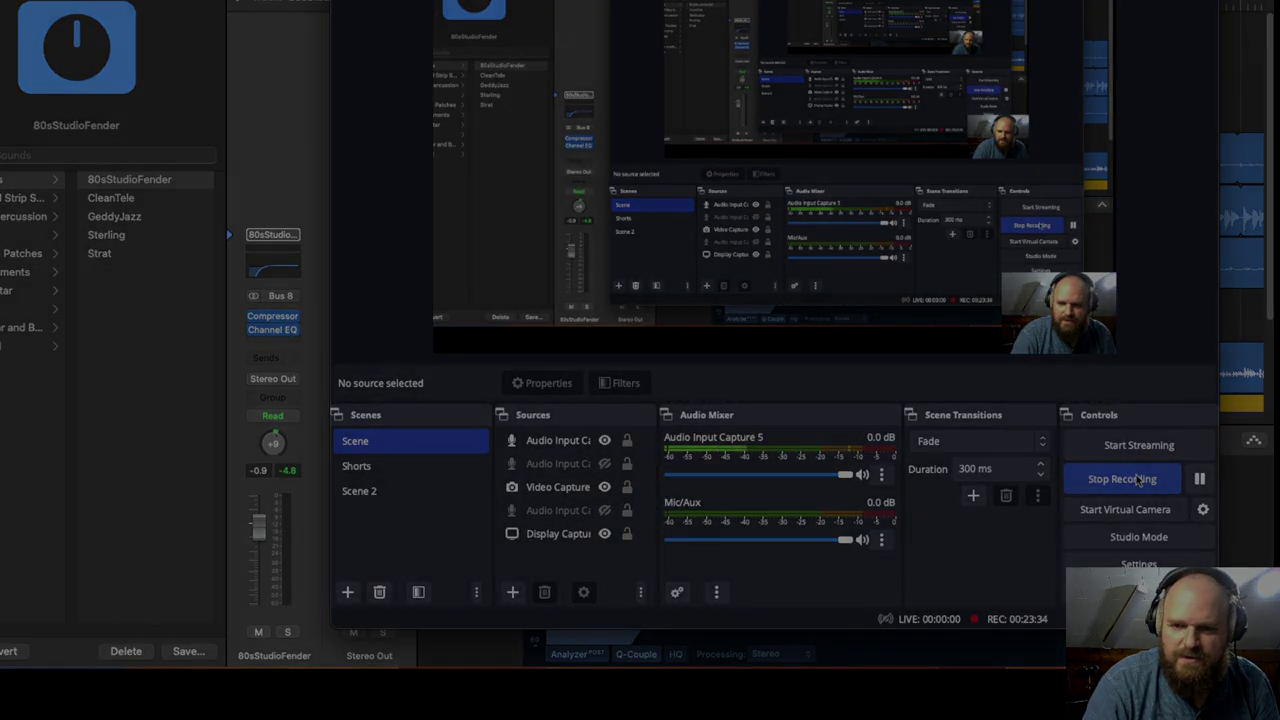